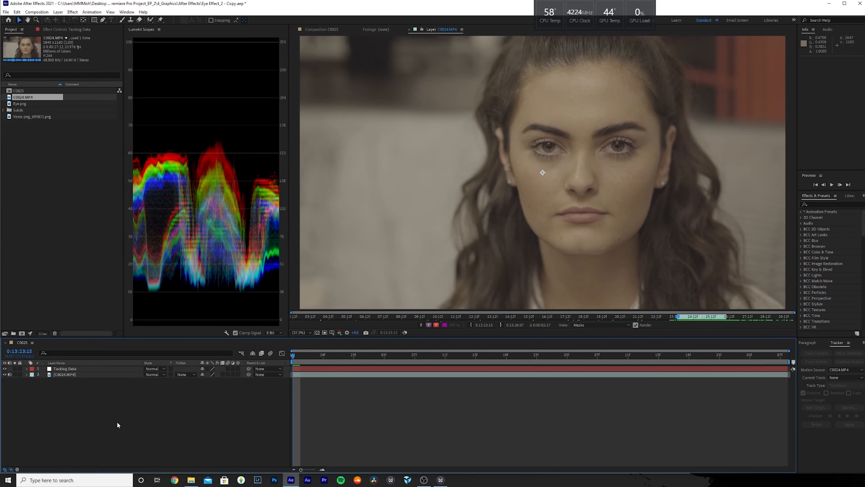
# Start motion tracking on the C0024.MP4 layer and set its motion target to the Tacking Data layer
pyautogui.click(75, 375)
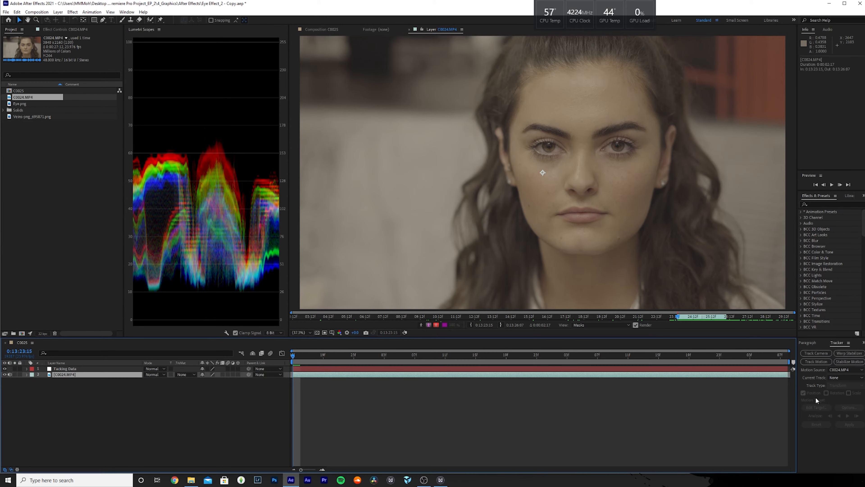
pyautogui.click(815, 362)
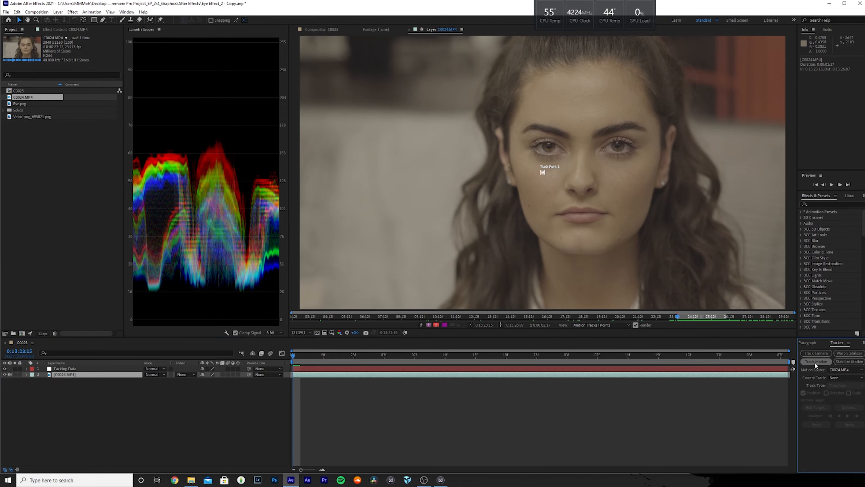
pyautogui.click(819, 406)
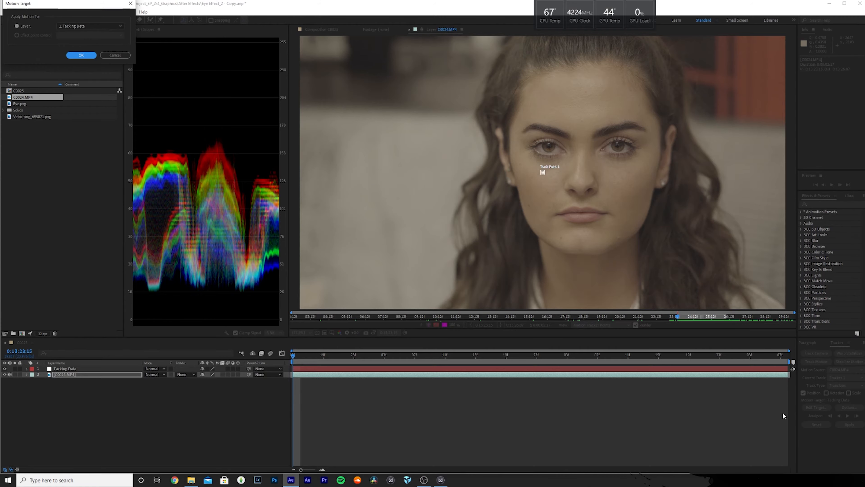
pyautogui.click(20, 26)
pyautogui.click(90, 25)
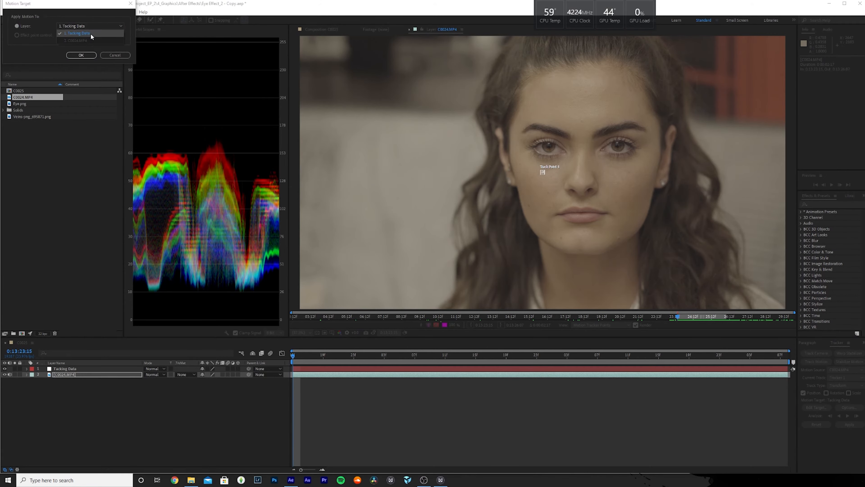
pyautogui.click(91, 33)
pyautogui.click(81, 55)
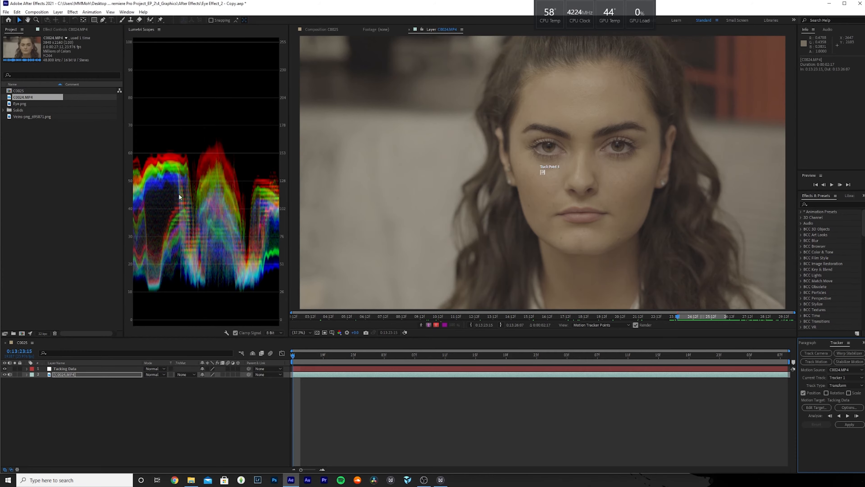
# Rename the Tacking Data layer as Track Data
pyautogui.write('Trac')
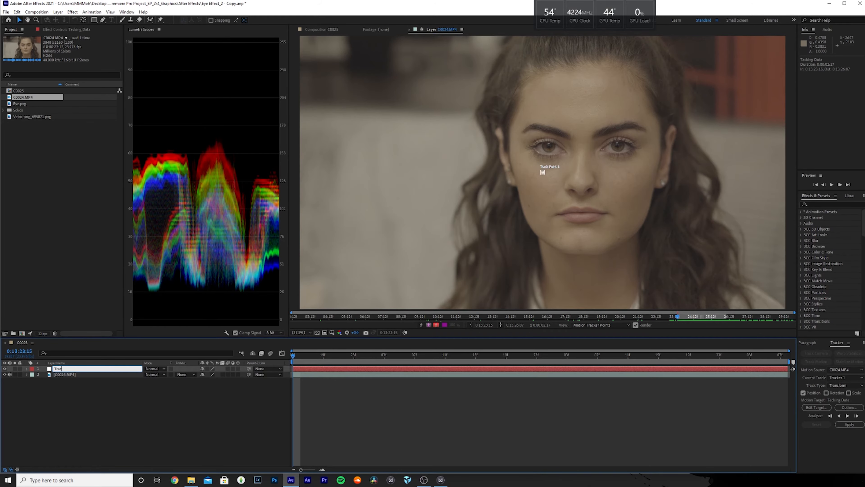
pyautogui.write('k Data')
pyautogui.press('Return')
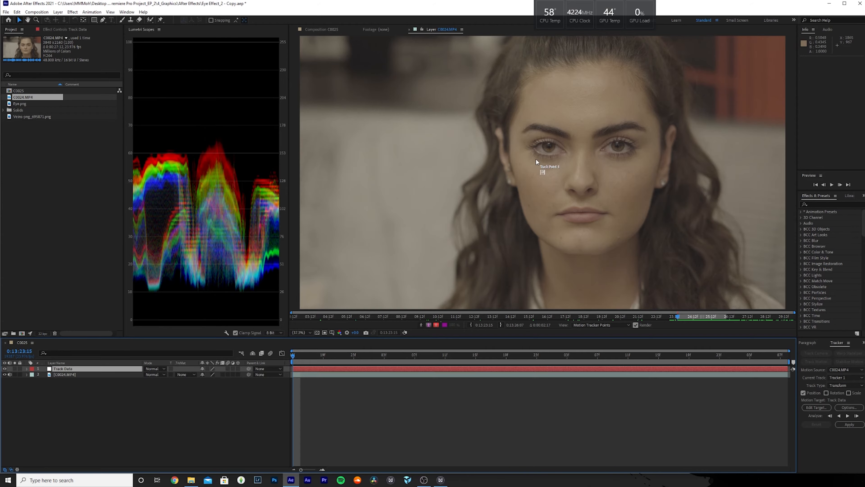
# Place the track point on the pupil of the eye and enlarge its feature and search regions to cover pupil and iris
pyautogui.scroll(3, 536, 162)
pyautogui.moveTo(584, 209); pyautogui.dragTo(599, 136)
pyautogui.scroll(3, 597, 135)
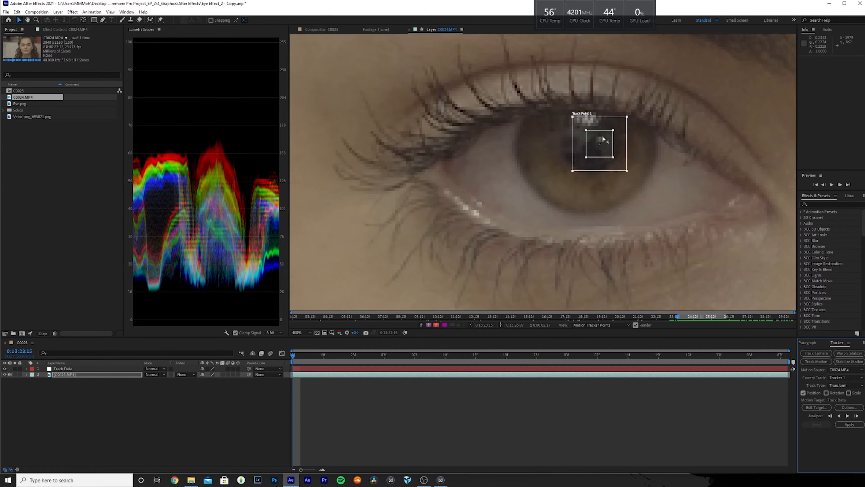
pyautogui.scroll(1, 602, 138)
pyautogui.moveTo(632, 155); pyautogui.dragTo(632, 147)
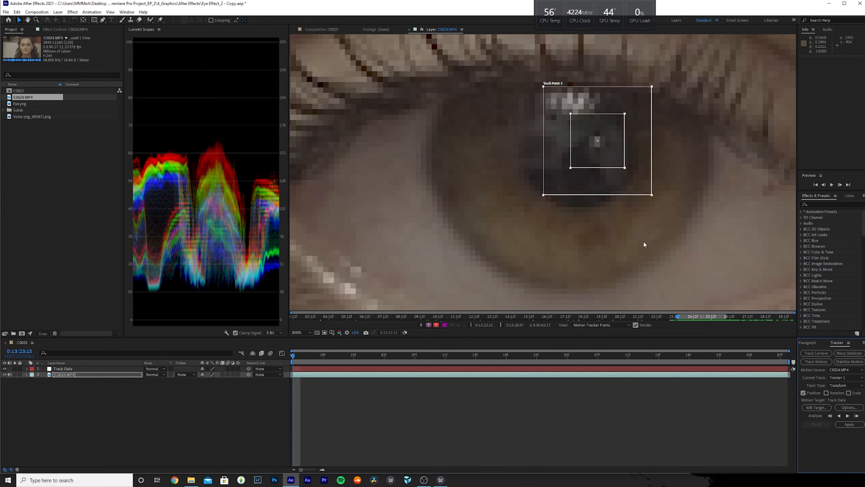
pyautogui.moveTo(624, 167); pyautogui.dragTo(722, 273)
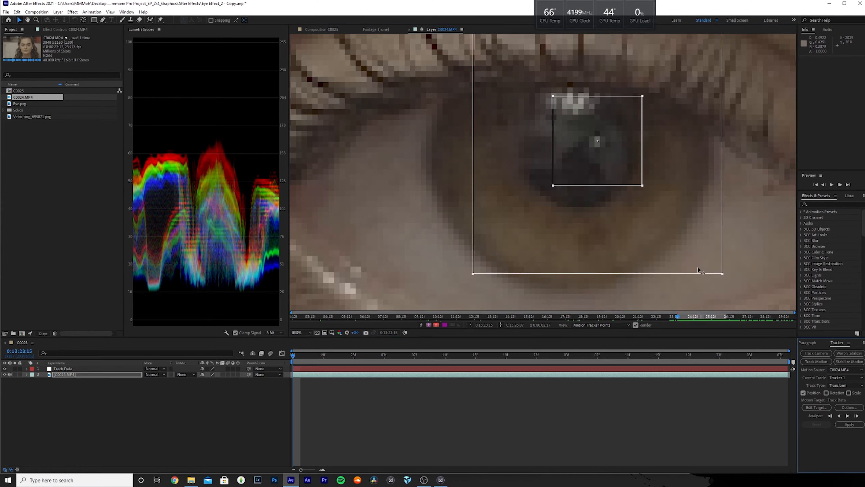
# Analyze the eye track forward through the clip and apply it to the Track Data layer in X and Y
pyautogui.scroll(-6, 604, 260)
pyautogui.scroll(-2, 590, 262)
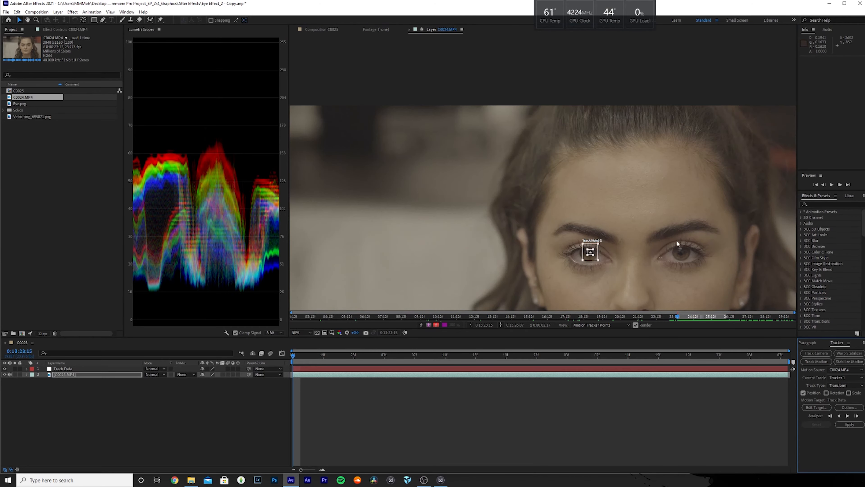
pyautogui.click(848, 416)
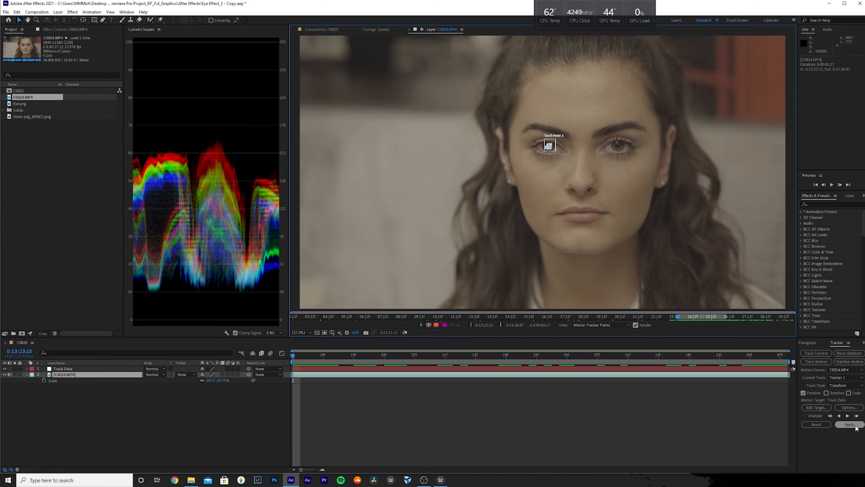
pyautogui.click(855, 427)
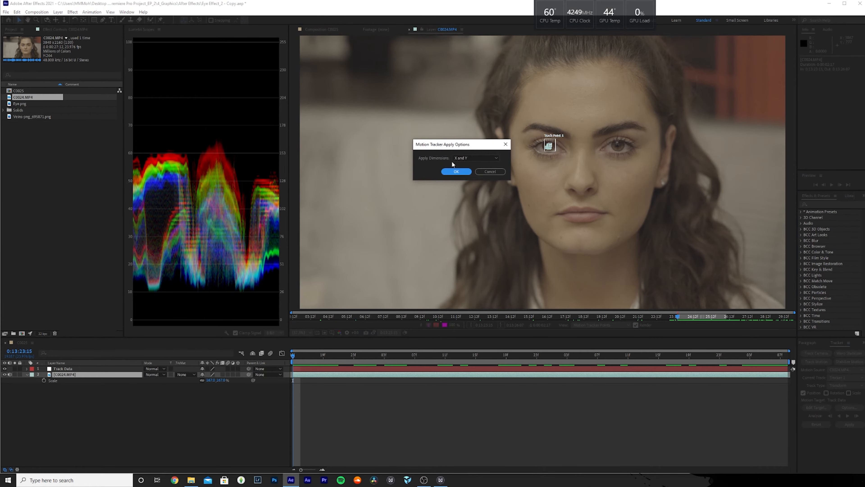
pyautogui.click(456, 171)
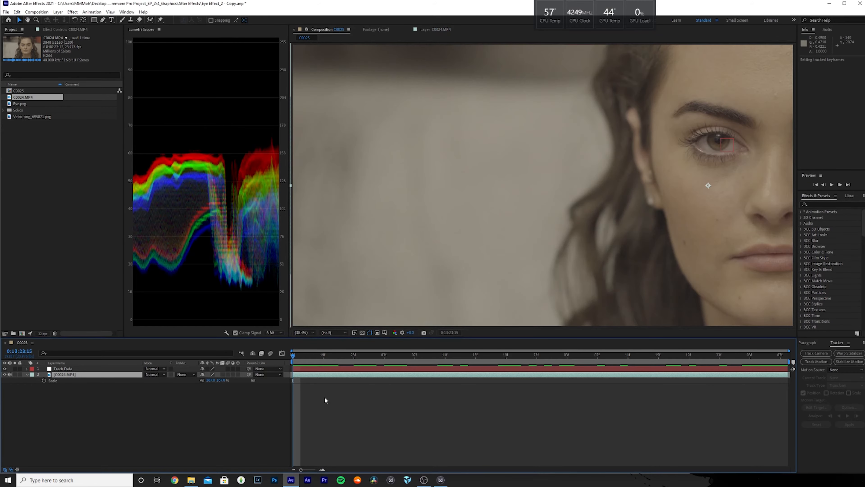
pyautogui.press('space')
pyautogui.moveTo(202, 364); pyautogui.dragTo(198, 346)
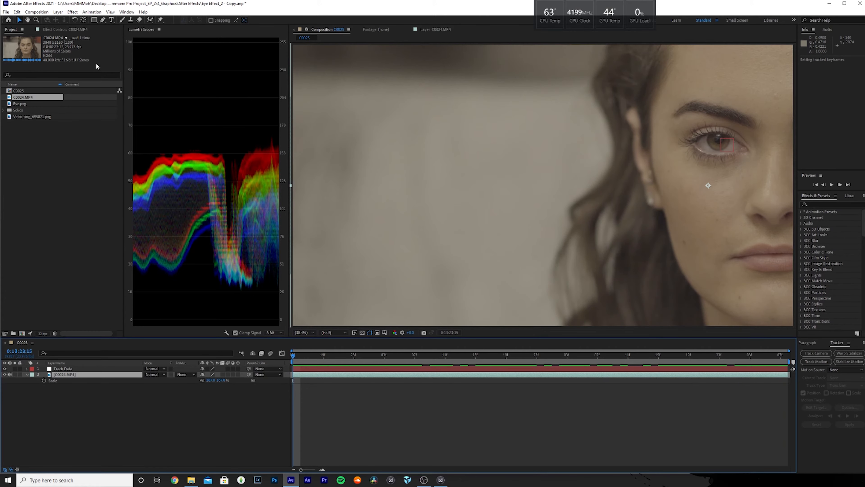
# Add Eye.png between the Track Data and C0024.MP4 layers and fit it over the woman's iris at 29% scale
pyautogui.moveTo(29, 103); pyautogui.dragTo(109, 372)
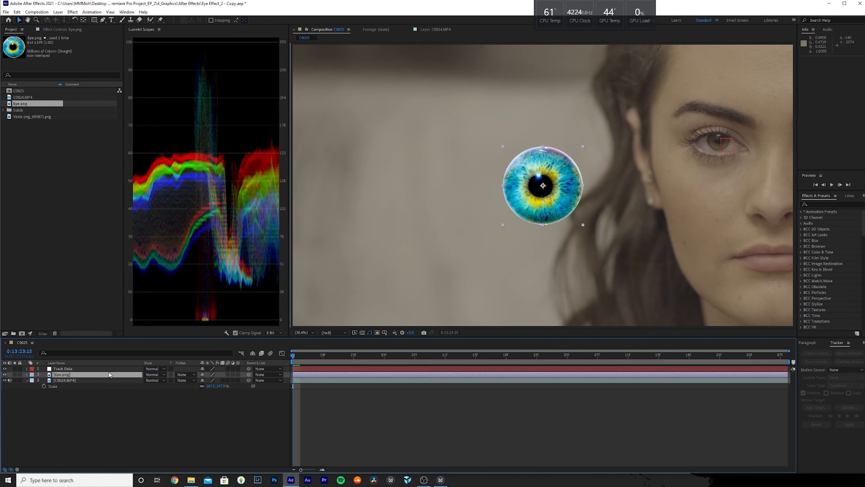
pyautogui.moveTo(515, 211); pyautogui.dragTo(746, 149)
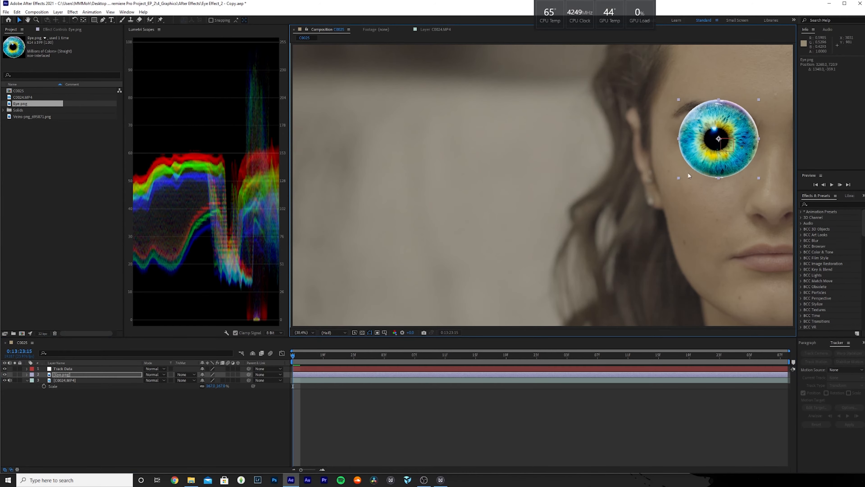
pyautogui.press('s')
pyautogui.moveTo(211, 379)
pyautogui.mouseDown()
pyautogui.moveTo(187, 380)
pyautogui.moveTo(209, 379)
pyautogui.mouseUp()
pyautogui.scroll(2, 749, 133)
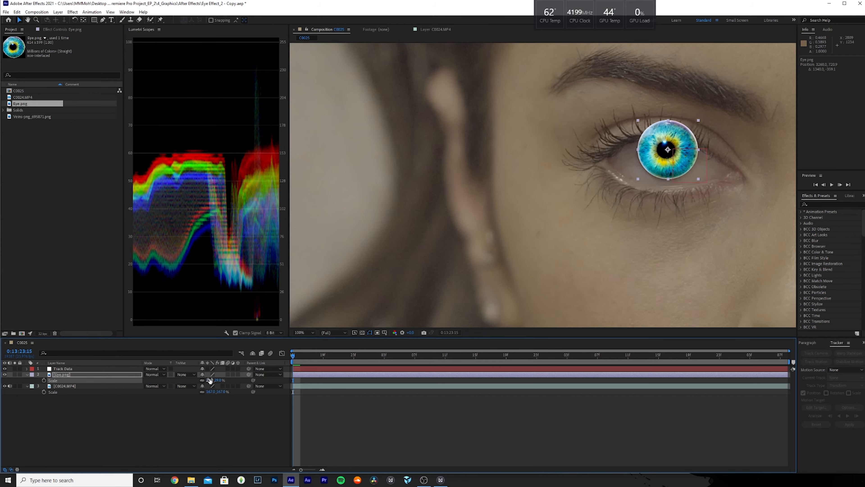
pyautogui.moveTo(668, 164); pyautogui.dragTo(668, 165)
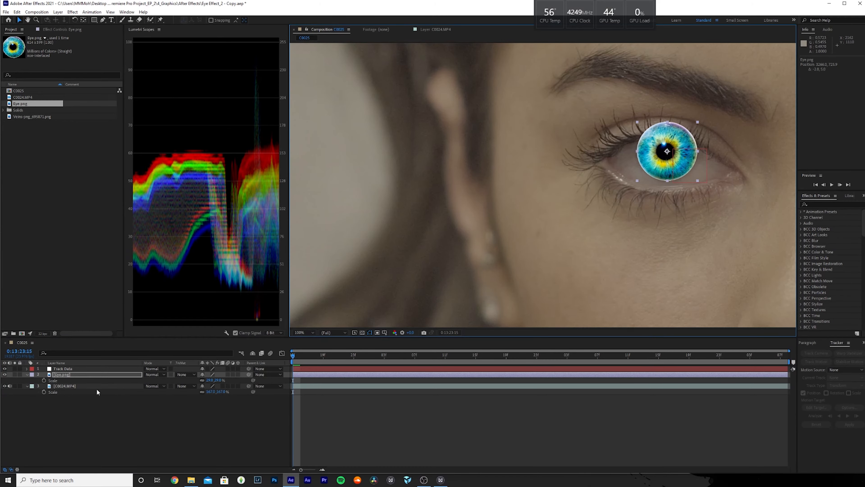
# Apply the Bulge effect to the Eye.png layer
pyautogui.click(83, 440)
pyautogui.click(64, 374)
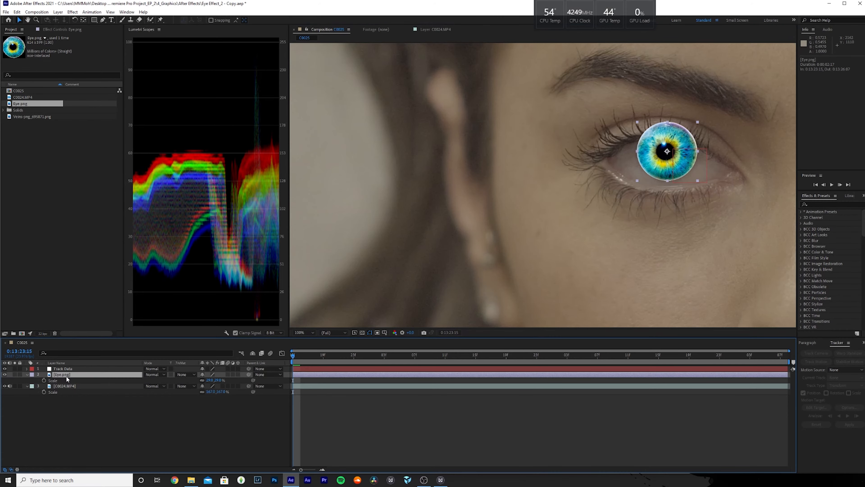
pyautogui.hotkey('ctrl', 'space')
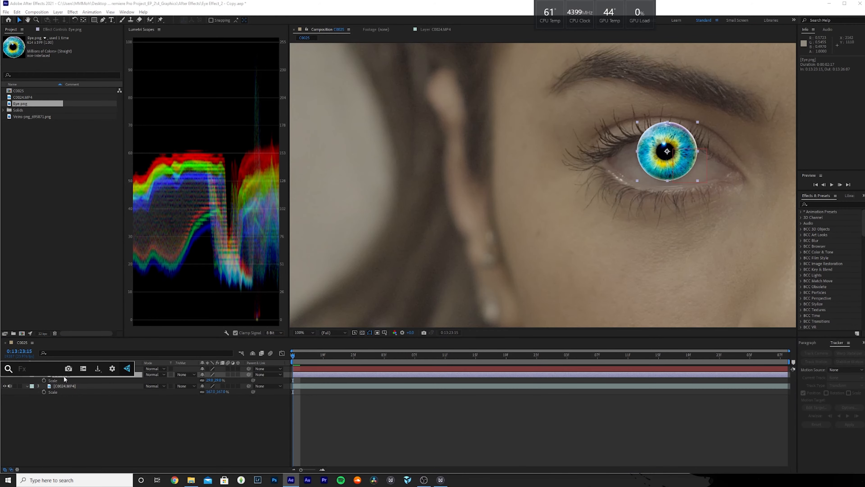
pyautogui.write('bulge')
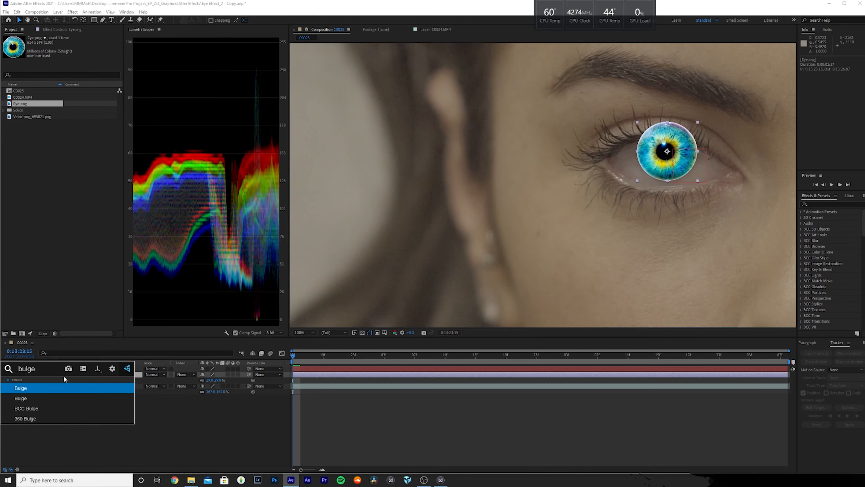
pyautogui.press('Down')
pyautogui.press('Return')
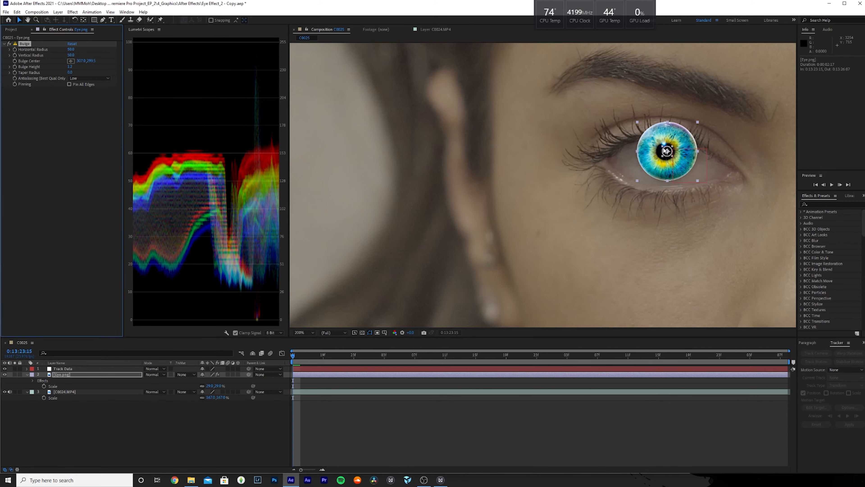
# Keyframe the Bulge horizontal and vertical radii at the clip's start, enlarging them around the pupil and adjusting the bulge center
pyautogui.scroll(3, 663, 148)
pyautogui.scroll(-3, 666, 150)
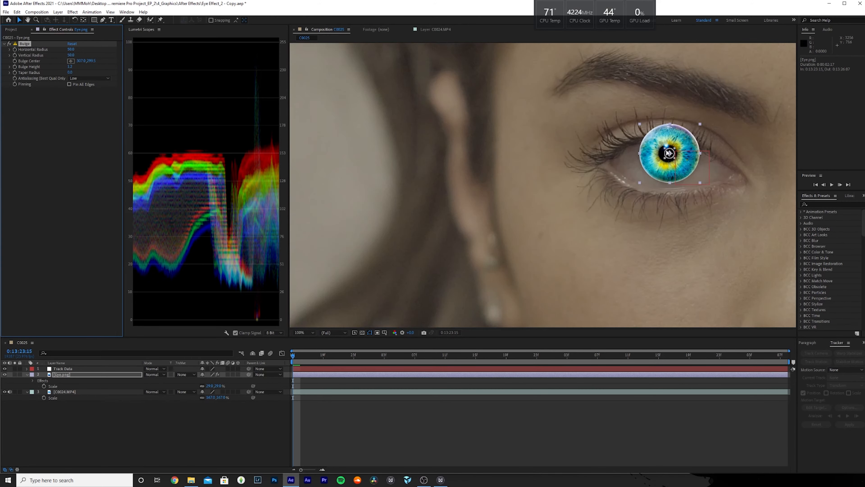
pyautogui.scroll(2, 668, 154)
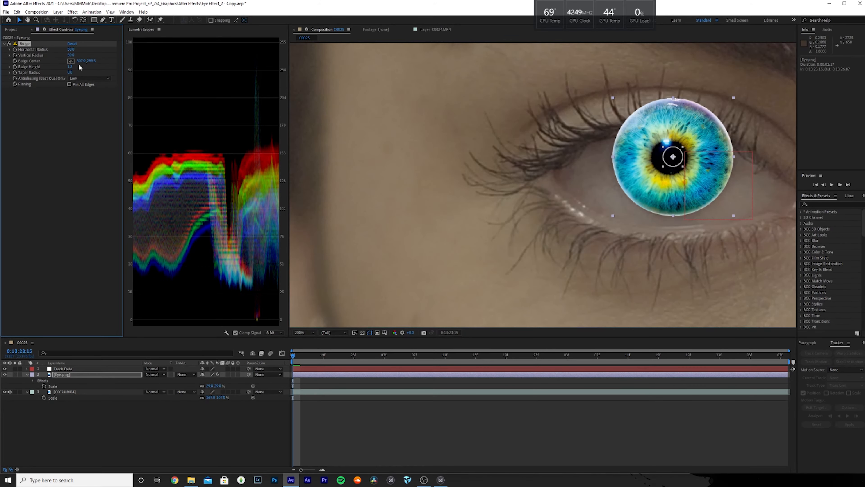
pyautogui.click(14, 50)
pyautogui.click(15, 55)
pyautogui.moveTo(71, 48)
pyautogui.mouseDown()
pyautogui.moveTo(109, 57)
pyautogui.moveTo(70, 50)
pyautogui.mouseUp()
pyautogui.moveTo(671, 169); pyautogui.dragTo(674, 157)
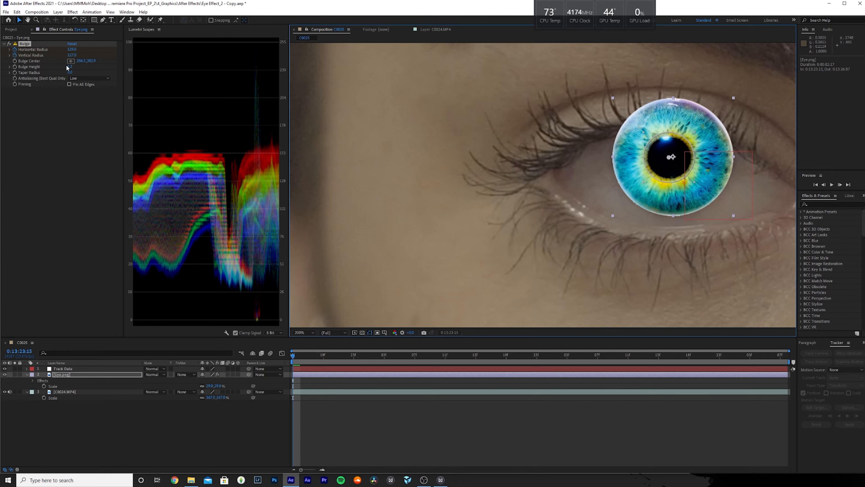
# Keyframe the Bulge Height at -2.4 to shrink the pupil, and parent the Eye.png layer to Track Data
pyautogui.moveTo(69, 66); pyautogui.dragTo(14, 75)
pyautogui.moveTo(74, 67); pyautogui.dragTo(15, 67)
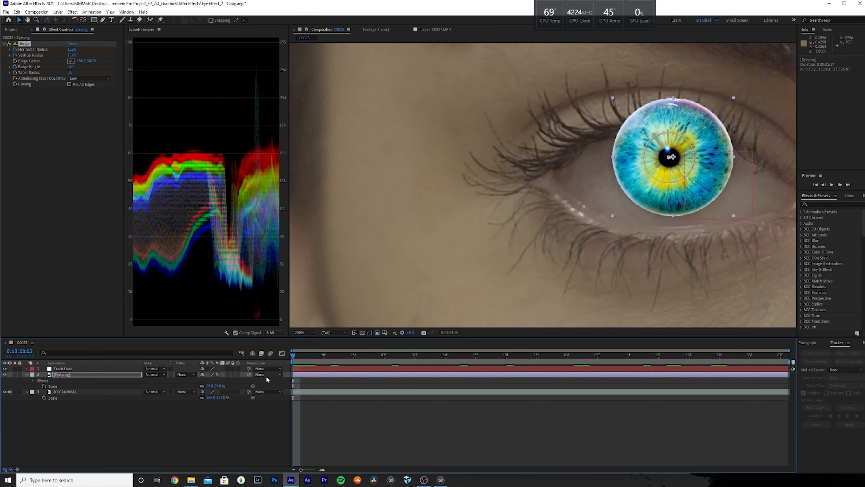
pyautogui.moveTo(248, 374); pyautogui.dragTo(67, 371)
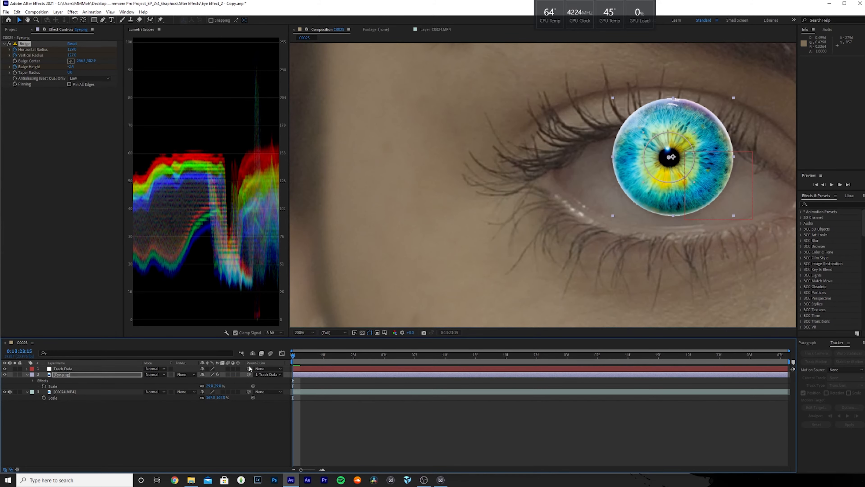
# At 0:13:26:07, dilate the pupil with Bulge Height 4.0, larger radii and a recentred bulge, and preview the animation
pyautogui.moveTo(304, 357); pyautogui.dragTo(781, 365)
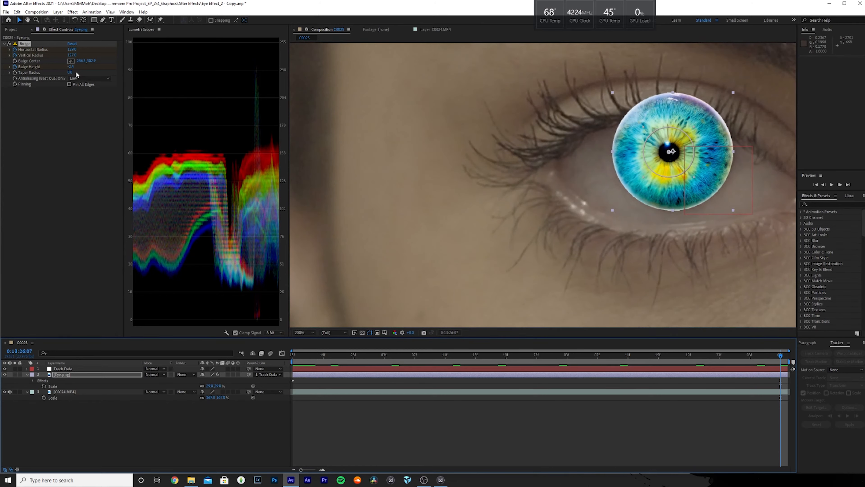
pyautogui.moveTo(70, 67); pyautogui.dragTo(336, 86)
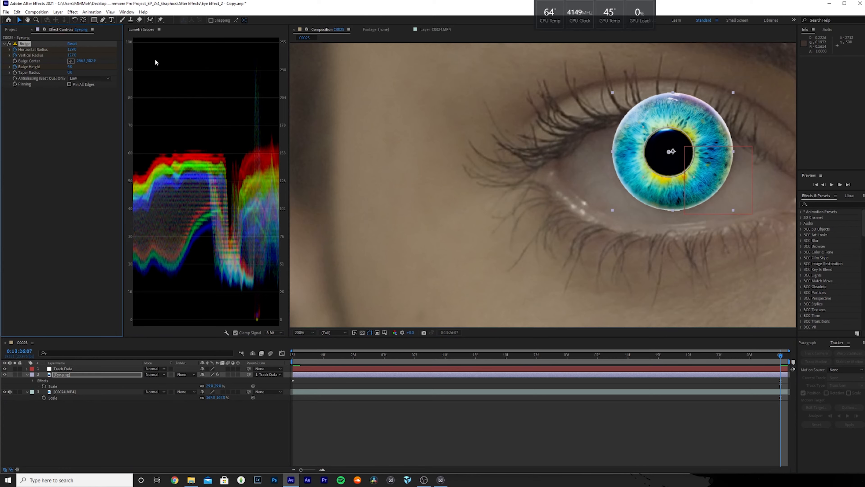
pyautogui.moveTo(72, 50); pyautogui.dragTo(104, 52)
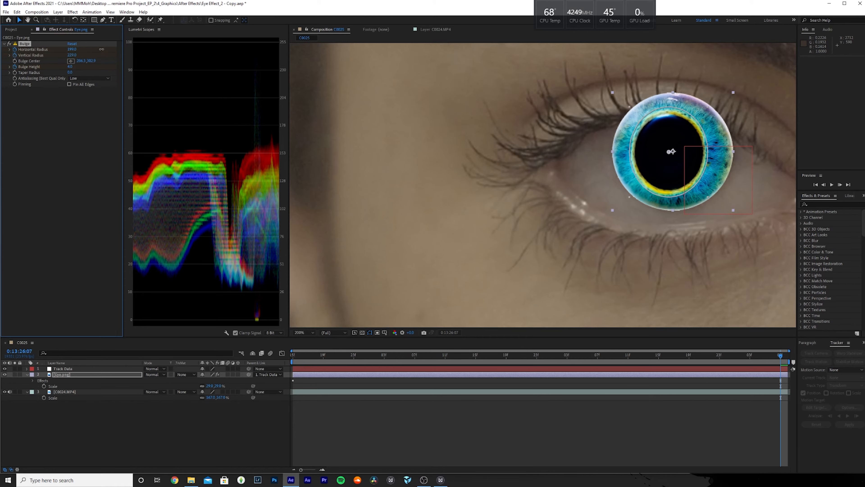
pyautogui.moveTo(671, 163); pyautogui.dragTo(676, 166)
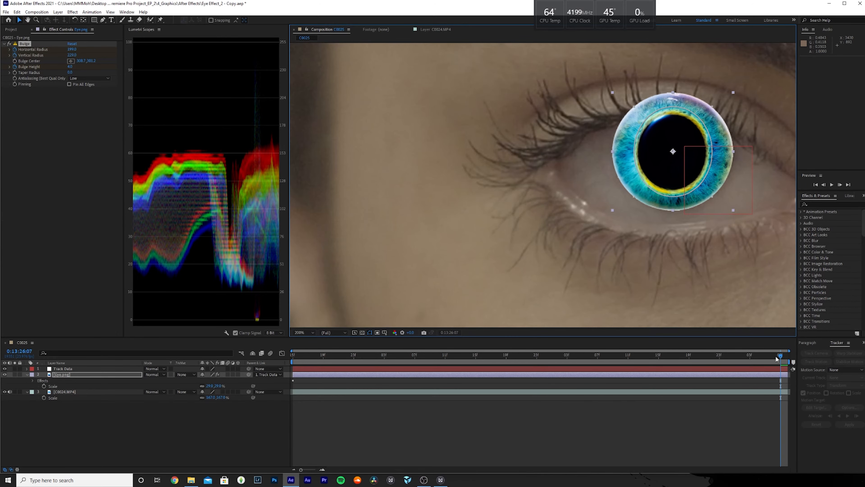
pyautogui.press('space')
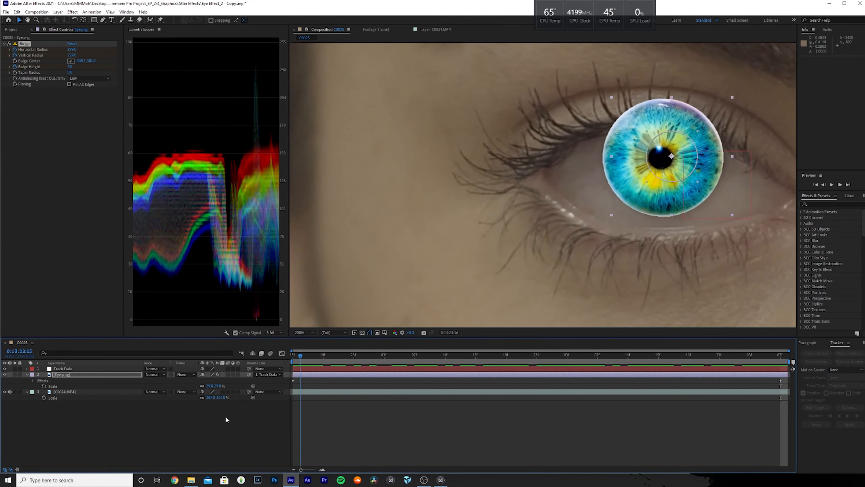
# Create a solid layer named Alpha and hide it so the eye stays visible for masking
pyautogui.click(156, 429)
pyautogui.rightClick(156, 430)
pyautogui.moveTo(206, 359)
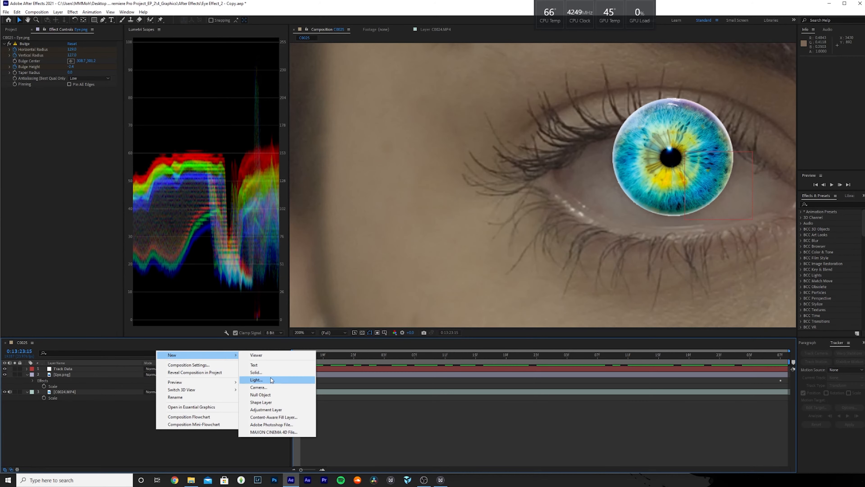
pyautogui.click(269, 370)
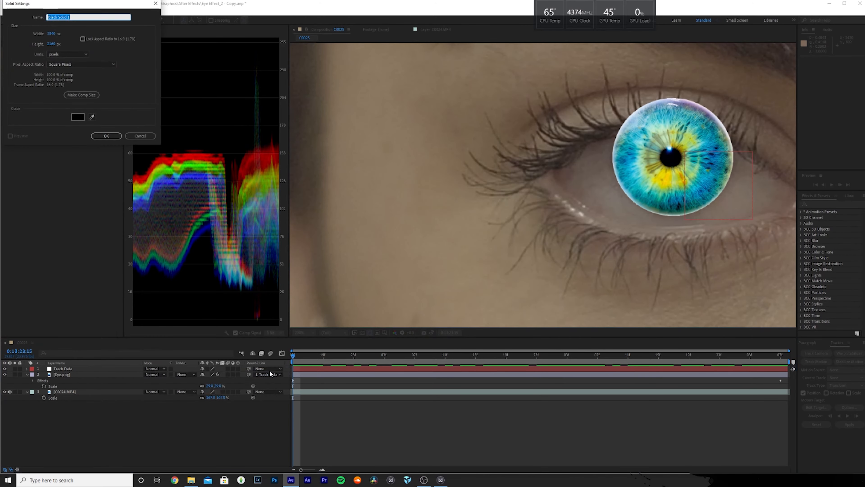
pyautogui.write('Alpha')
pyautogui.press('Return')
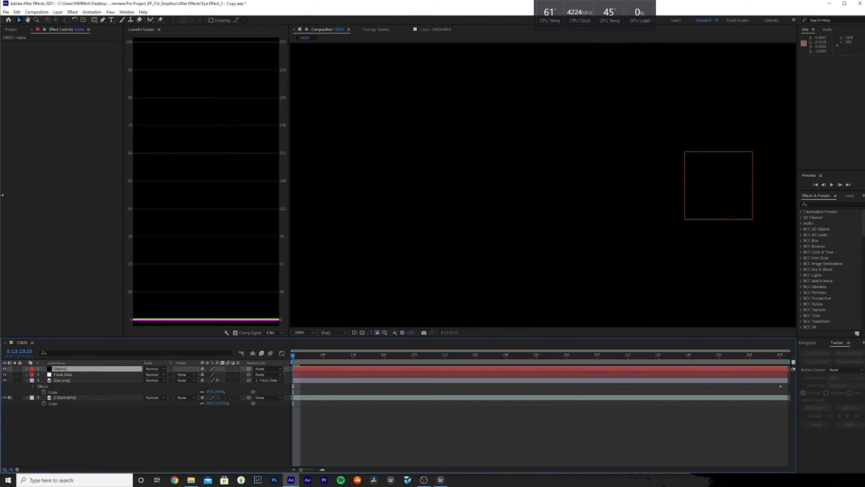
pyautogui.click(4, 368)
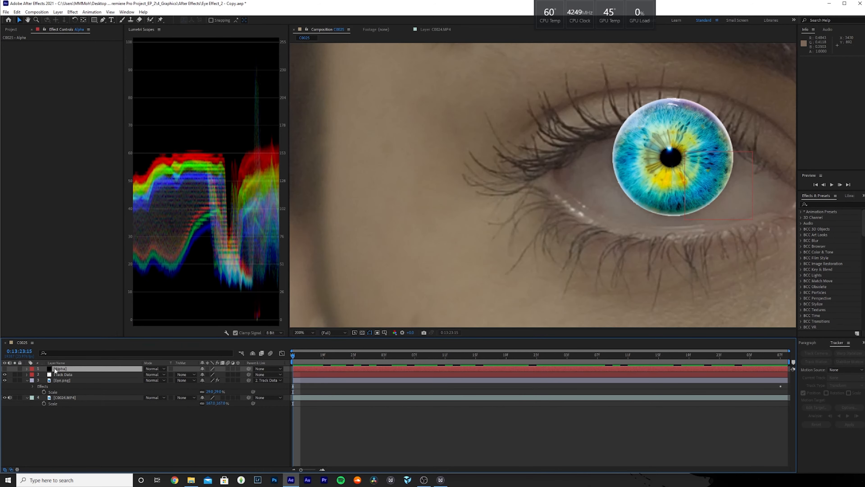
# Draw a Pen tool mask on the Alpha layer, tracing the eye opening along the upper and lower eyelids
pyautogui.click(58, 369)
pyautogui.click(103, 20)
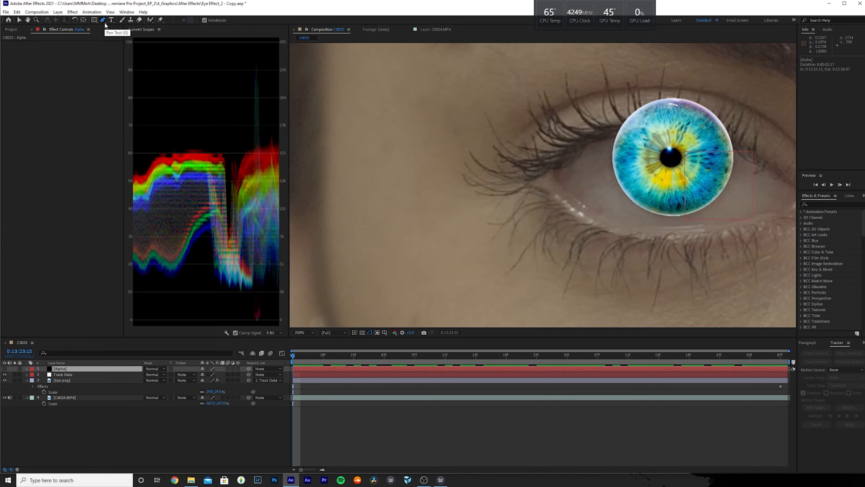
pyautogui.click(563, 156)
pyautogui.click(587, 140)
pyautogui.click(619, 131)
pyautogui.click(658, 127)
pyautogui.click(694, 130)
pyautogui.click(731, 143)
pyautogui.click(757, 161)
pyautogui.click(776, 172)
pyautogui.click(787, 181)
pyautogui.scroll(-2, 783, 192)
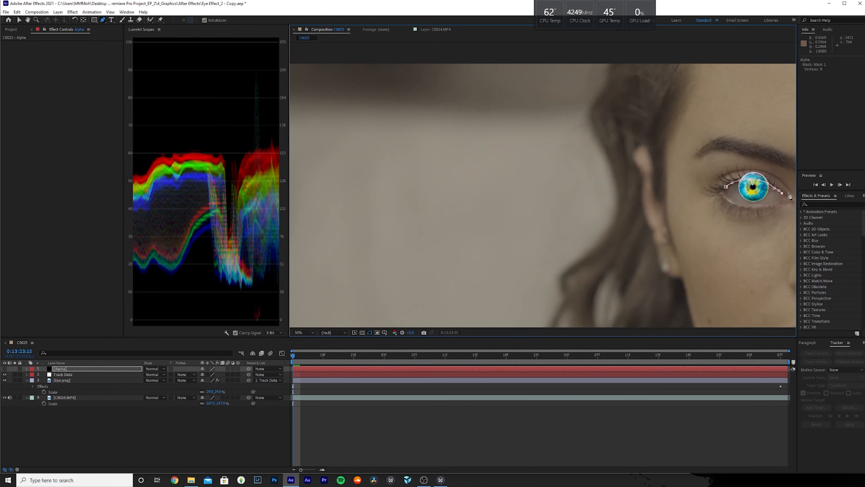
pyautogui.scroll(1, 784, 193)
pyautogui.click(783, 188)
pyautogui.click(780, 194)
pyautogui.click(773, 199)
pyautogui.click(756, 203)
pyautogui.click(731, 208)
pyautogui.click(689, 207)
pyautogui.click(676, 200)
pyautogui.click(663, 188)
pyautogui.click(661, 170)
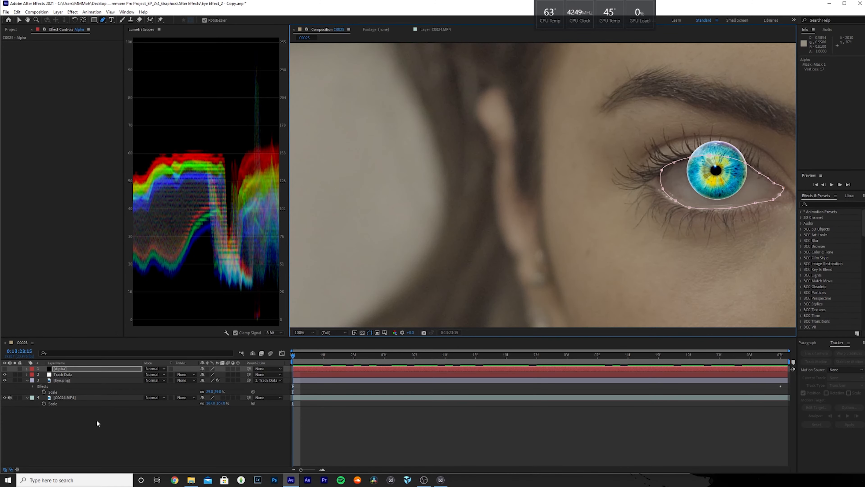
# Reveal the Alpha layer's mask properties and feather the mask edge
pyautogui.press('m')
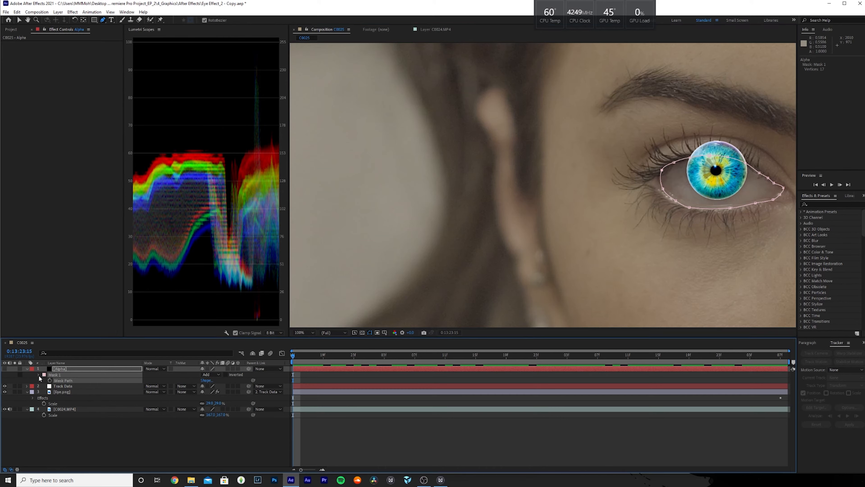
pyautogui.click(39, 375)
pyautogui.moveTo(210, 387); pyautogui.dragTo(222, 387)
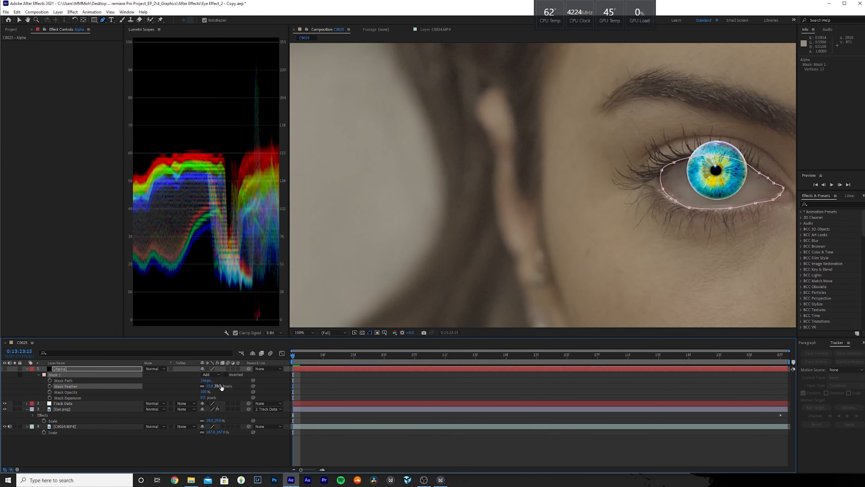
# Place the Alpha layer directly above Eye.png as its alpha track matte, and reduce the mask feather
pyautogui.click(5, 370)
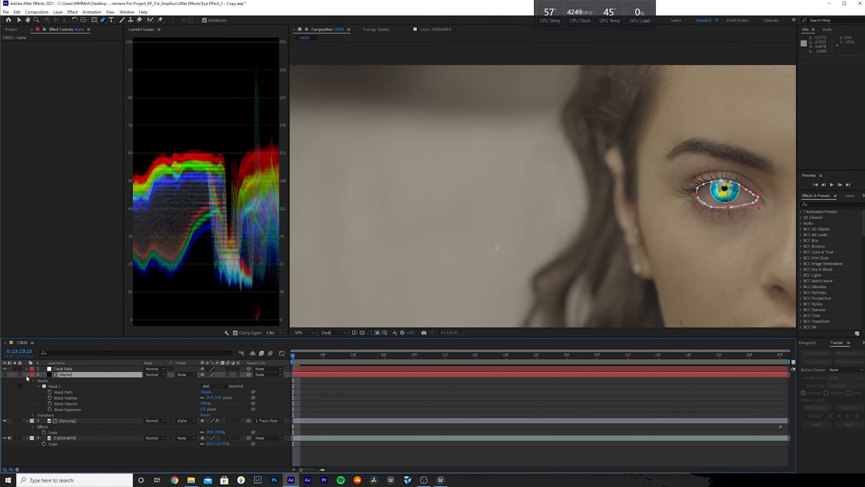
pyautogui.click(27, 374)
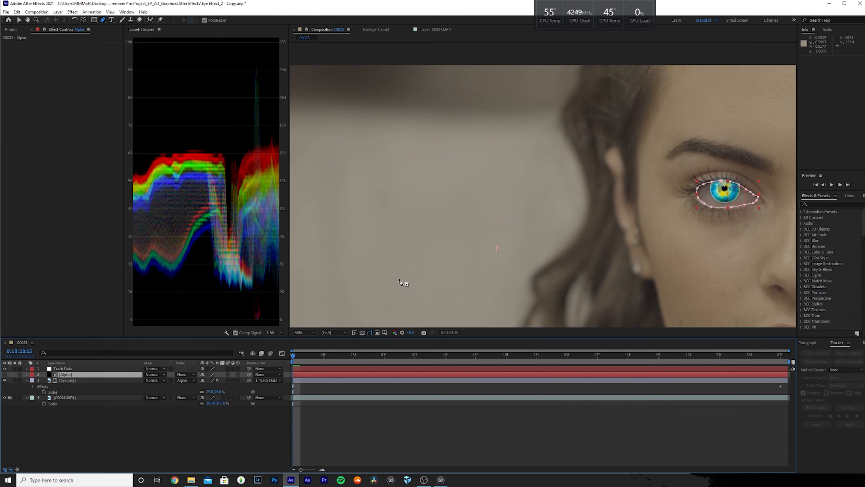
pyautogui.click(28, 375)
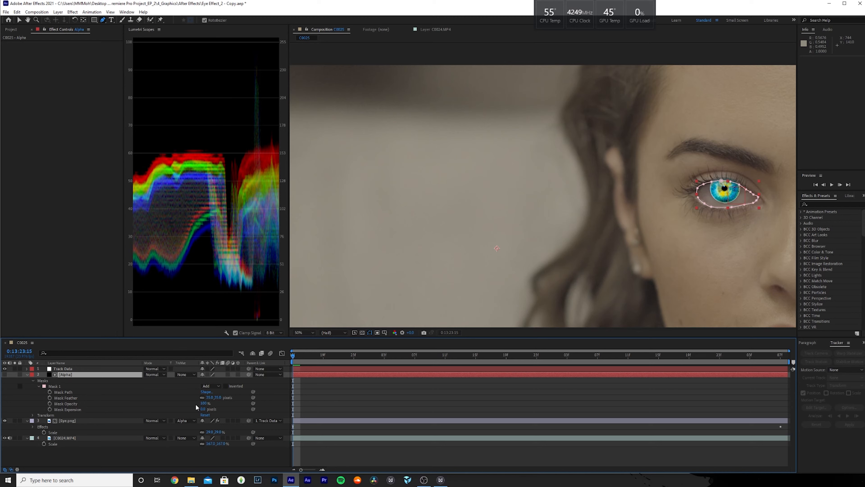
pyautogui.moveTo(209, 397); pyautogui.dragTo(203, 399)
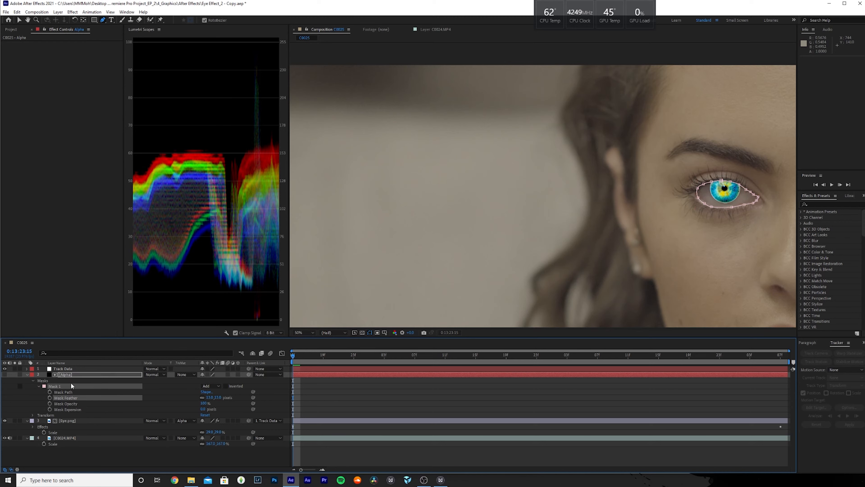
# Apply the Tint effect to the Eye.png layer to turn the iris black and white
pyautogui.click(75, 420)
pyautogui.hotkey('ctrl', 'space')
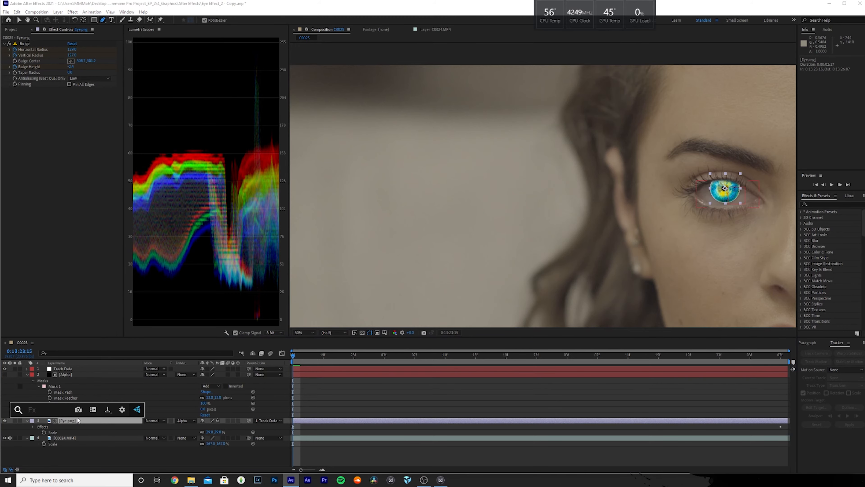
pyautogui.write('tint')
pyautogui.click(77, 416)
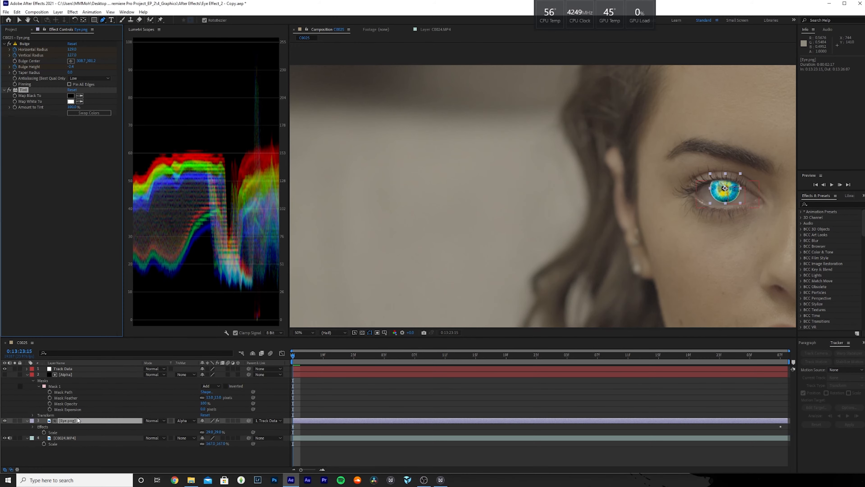
# Apply Curves to the Eye.png layer and pull the RGB curve's shadows down to darken the iris
pyautogui.hotkey('ctrl', 'space')
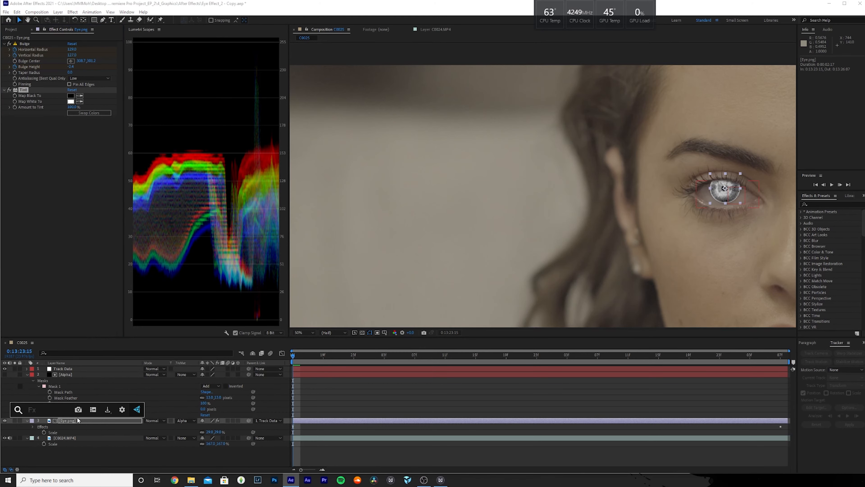
pyautogui.write('curv')
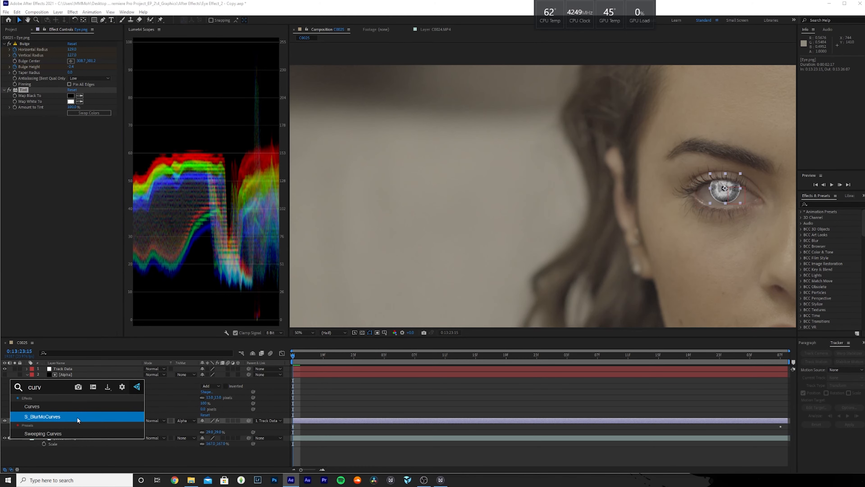
pyautogui.press('Up')
pyautogui.press('Return')
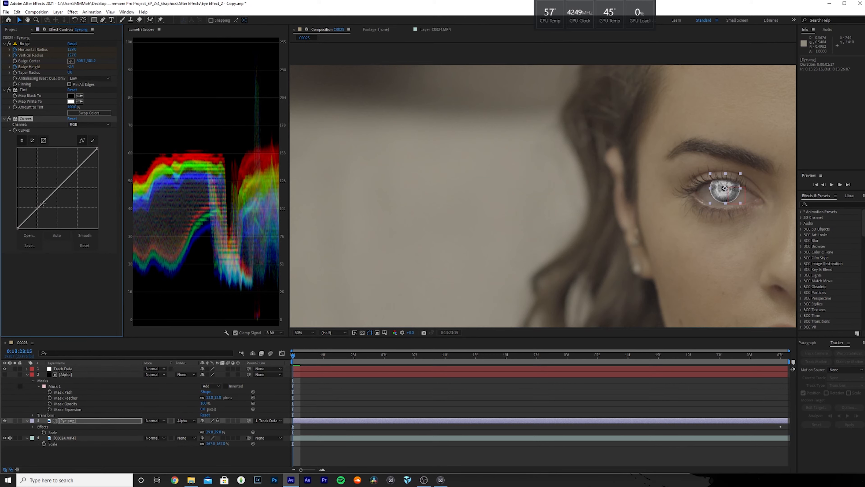
pyautogui.moveTo(44, 200); pyautogui.dragTo(50, 215)
pyautogui.moveTo(76, 185); pyautogui.dragTo(85, 169)
pyautogui.moveTo(50, 216)
pyautogui.mouseDown()
pyautogui.moveTo(44, 201)
pyautogui.moveTo(47, 212)
pyautogui.mouseUp()
pyautogui.moveTo(84, 169); pyautogui.dragTo(81, 170)
pyautogui.moveTo(48, 211); pyautogui.dragTo(50, 218)
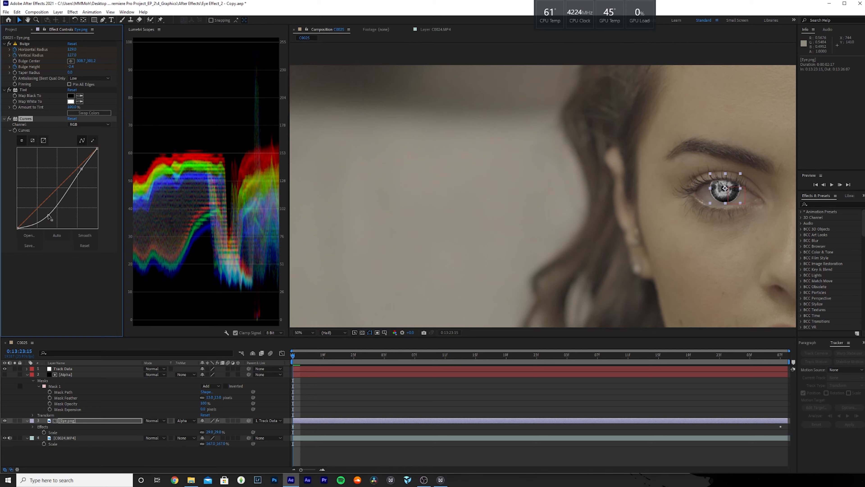
# Scrub through the clip to check the eye, parent the Alpha layer to Track Data and adjust its mask feather
pyautogui.moveTo(293, 355); pyautogui.dragTo(690, 368)
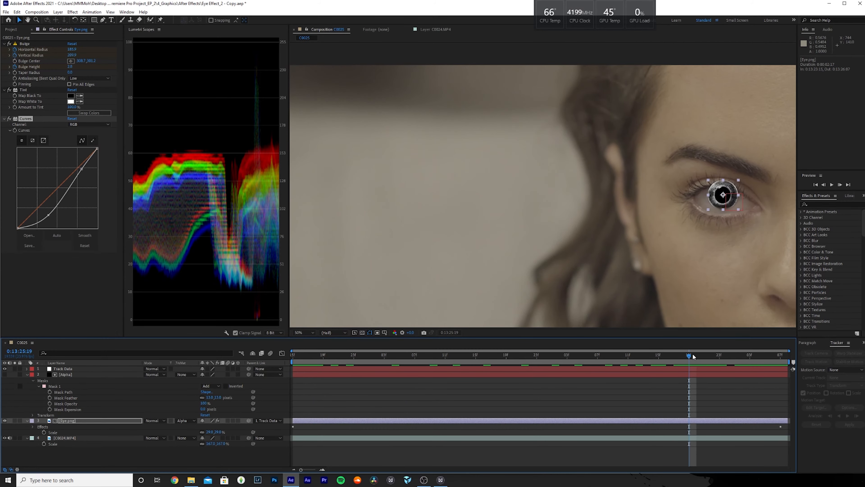
pyautogui.press('space')
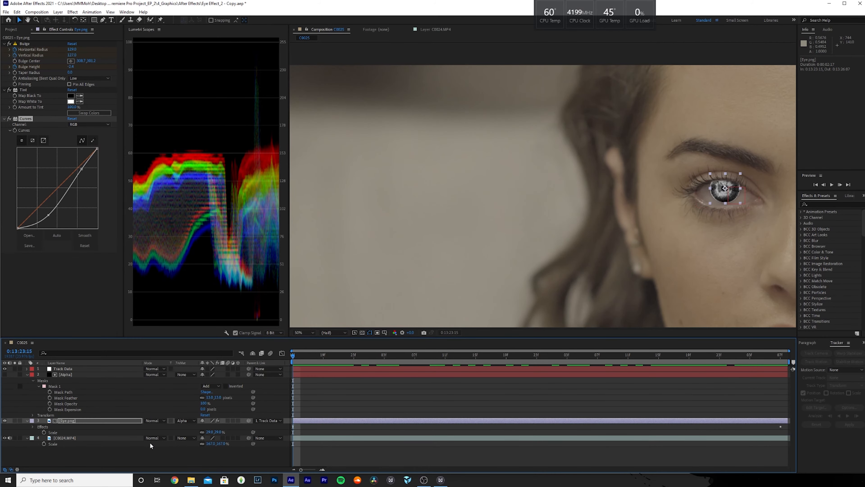
pyautogui.moveTo(249, 374); pyautogui.dragTo(781, 376)
pyautogui.click(220, 398)
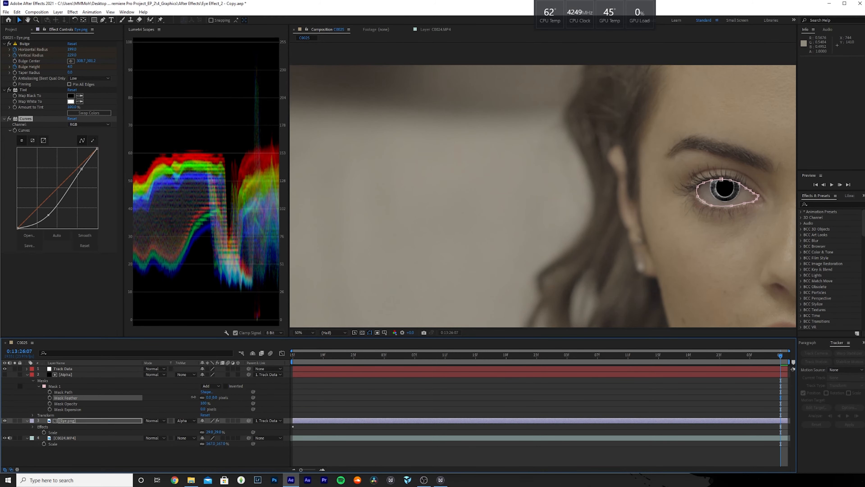
pyautogui.click(335, 355)
pyautogui.click(339, 393)
# Create an adjustment layer named Black between Eye.png and C0024.MP4, and apply Curves to it
pyautogui.rightClick(64, 417)
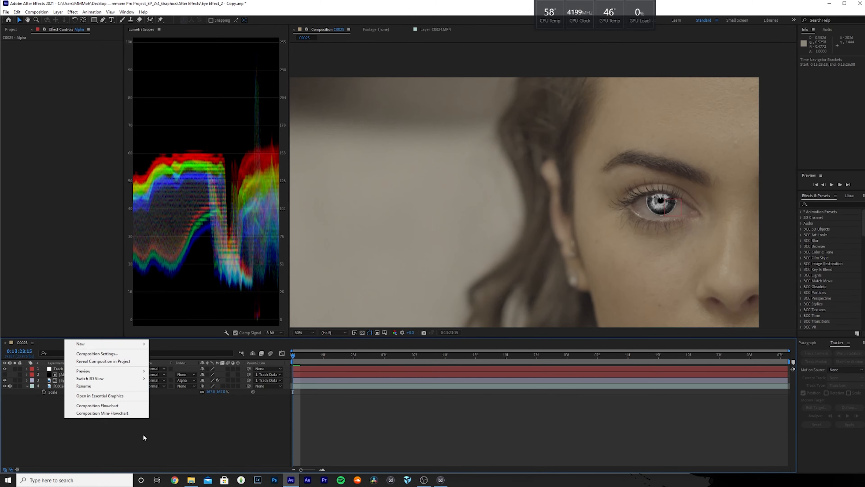
pyautogui.moveTo(106, 343)
pyautogui.click(183, 399)
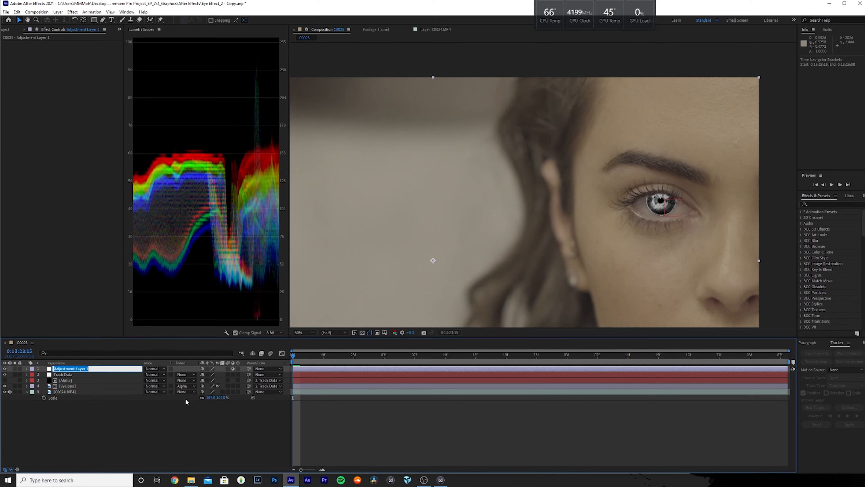
pyautogui.write('Black')
pyautogui.press('Return')
pyautogui.moveTo(64, 370); pyautogui.dragTo(89, 389)
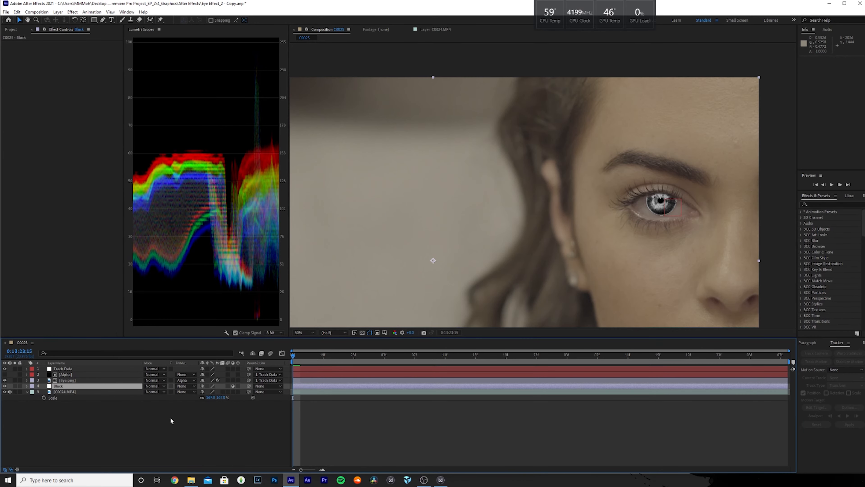
pyautogui.hotkey('ctrl', 'space')
pyautogui.press('Return')
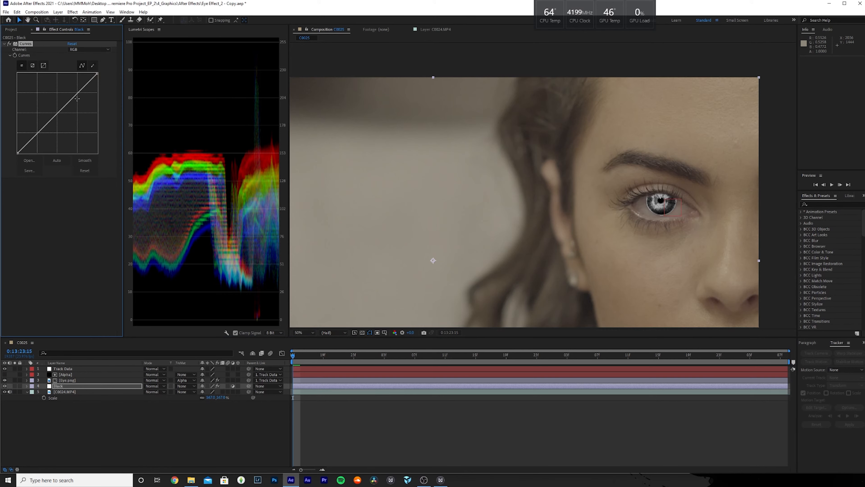
# Duplicate the Alpha layer, move the copy above the Black adjustment layer, and use it as that layer's alpha matte
pyautogui.click(78, 374)
pyautogui.hotkey('ctrl', 'd')
pyautogui.moveTo(78, 374); pyautogui.dragTo(86, 389)
pyautogui.click(87, 390)
pyautogui.click(185, 392)
pyautogui.click(213, 409)
# Shape the adjustment layer's RGB curve into a contrast S-curve and rename the layer Red
pyautogui.moveTo(47, 123)
pyautogui.mouseDown()
pyautogui.moveTo(49, 142)
pyautogui.moveTo(44, 136)
pyautogui.mouseUp()
pyautogui.moveTo(76, 99); pyautogui.dragTo(78, 101)
pyautogui.press('Return')
pyautogui.write('Red')
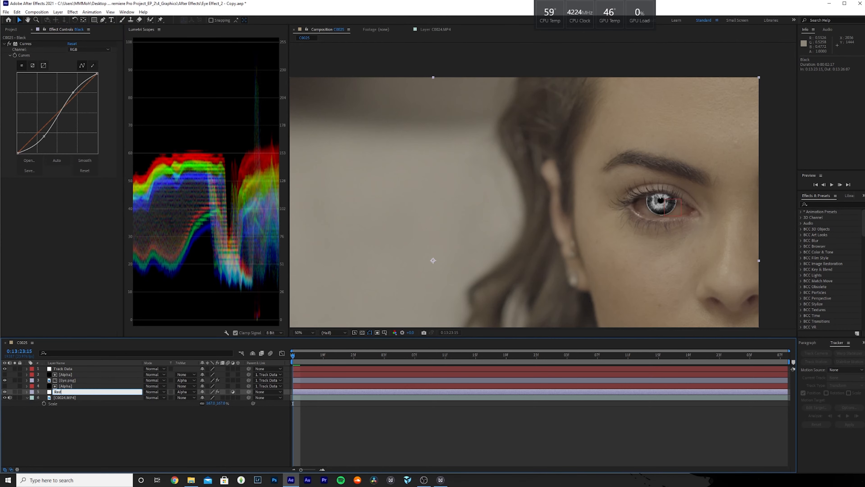
pyautogui.press('Return')
# Add the veins PNG to the composition below Track Data and position it over the woman's eye
pyautogui.click(10, 30)
pyautogui.moveTo(25, 119); pyautogui.dragTo(108, 383)
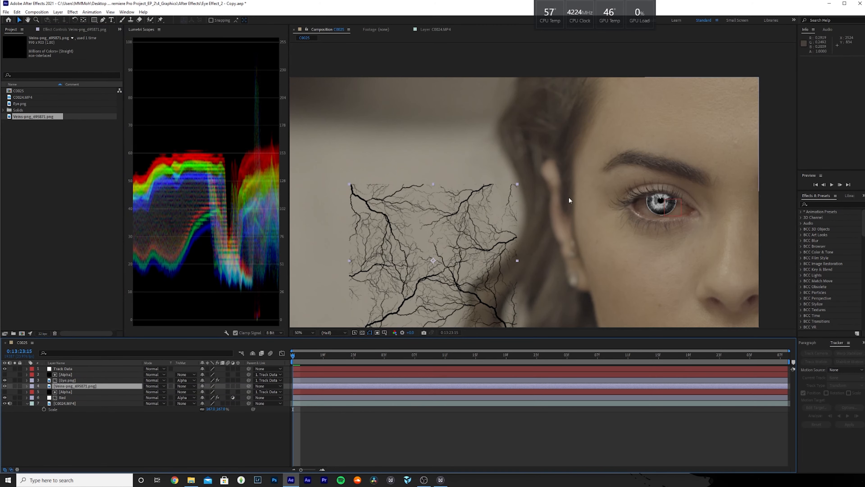
pyautogui.moveTo(455, 291); pyautogui.dragTo(684, 236)
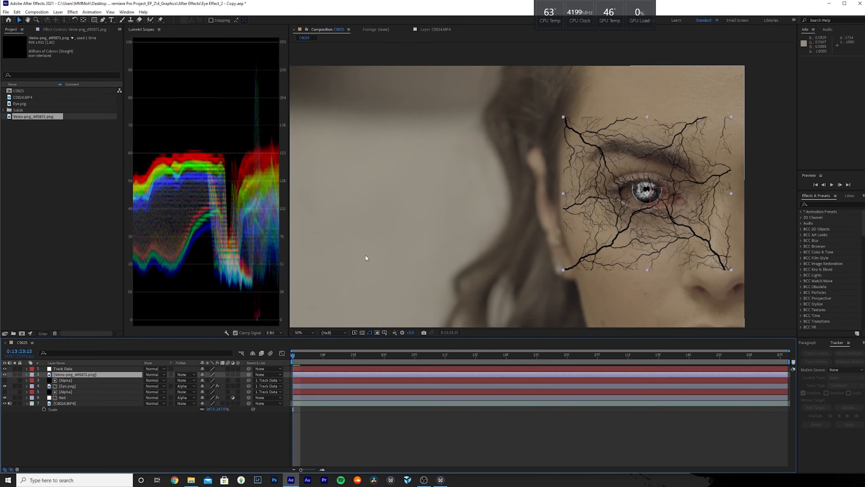
# Duplicate the Alpha layer, move the copy above the veins layer, and set it as the veins' alpha matte
pyautogui.click(69, 380)
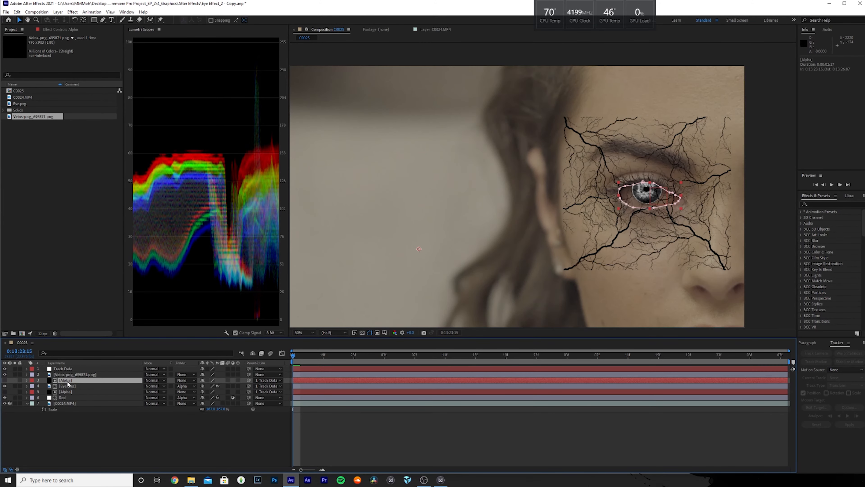
pyautogui.hotkey('ctrl', 'd')
pyautogui.moveTo(74, 380); pyautogui.dragTo(76, 373)
pyautogui.click(87, 381)
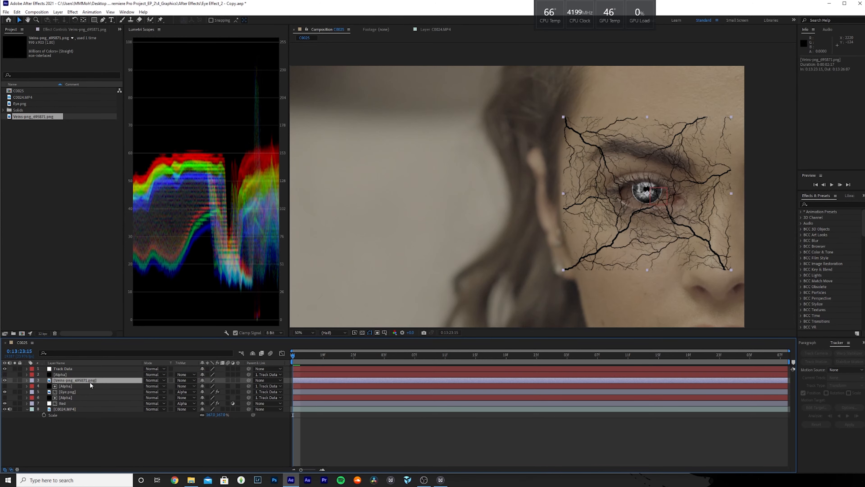
pyautogui.click(177, 379)
pyautogui.click(204, 396)
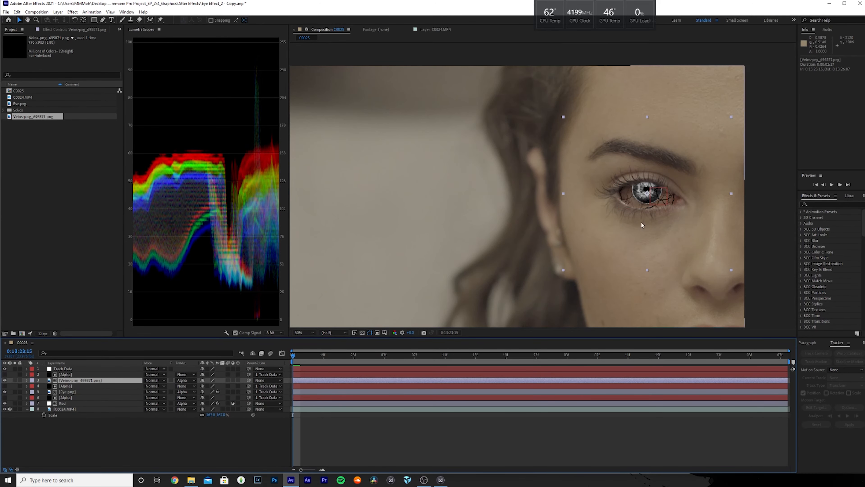
# Draw a closed Pen mask on the veins layer around the eye white, excluding the iris, and feather it about 51 pixels
pyautogui.scroll(3, 665, 190)
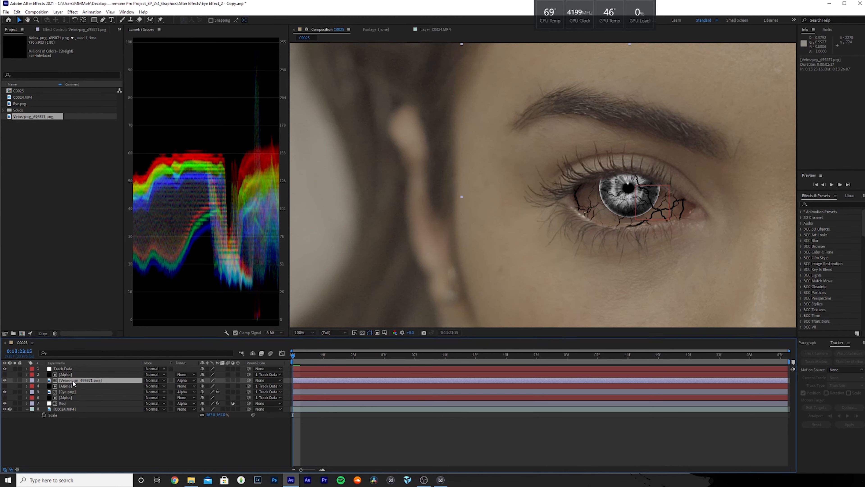
pyautogui.click(103, 20)
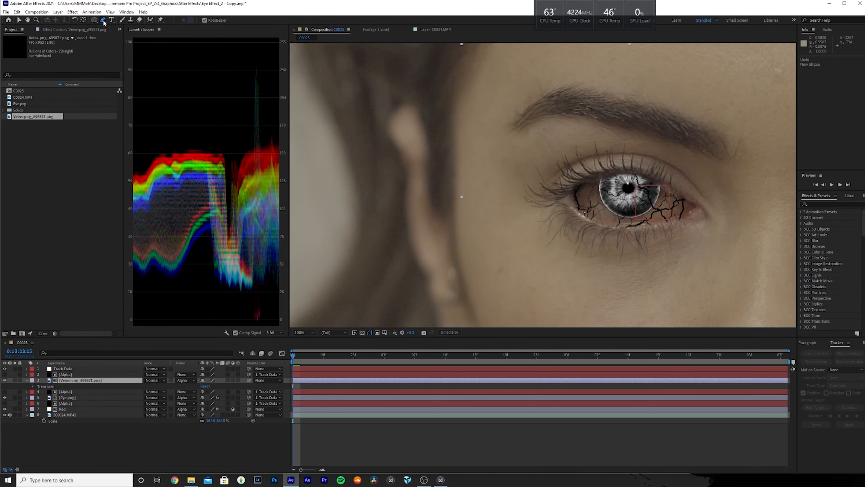
pyautogui.click(602, 178)
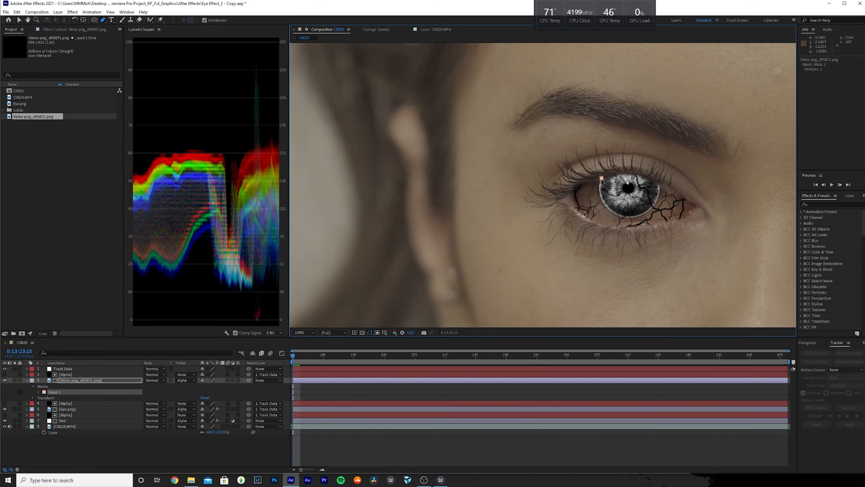
pyautogui.click(600, 198)
pyautogui.click(613, 212)
pyautogui.click(639, 217)
pyautogui.click(653, 201)
pyautogui.click(662, 183)
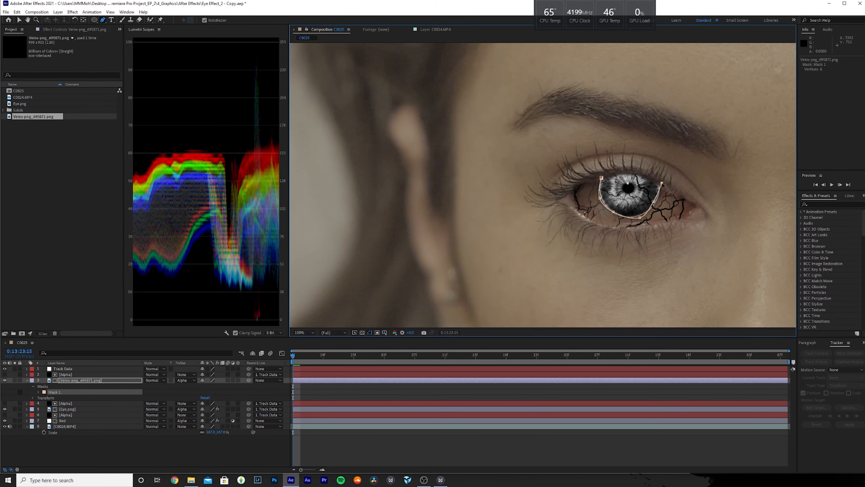
pyautogui.click(681, 200)
pyautogui.click(690, 203)
pyautogui.click(689, 211)
pyautogui.click(666, 219)
pyautogui.click(635, 223)
pyautogui.click(614, 223)
pyautogui.click(581, 212)
pyautogui.click(577, 208)
pyautogui.click(570, 198)
pyautogui.click(573, 189)
pyautogui.click(584, 182)
pyautogui.click(602, 178)
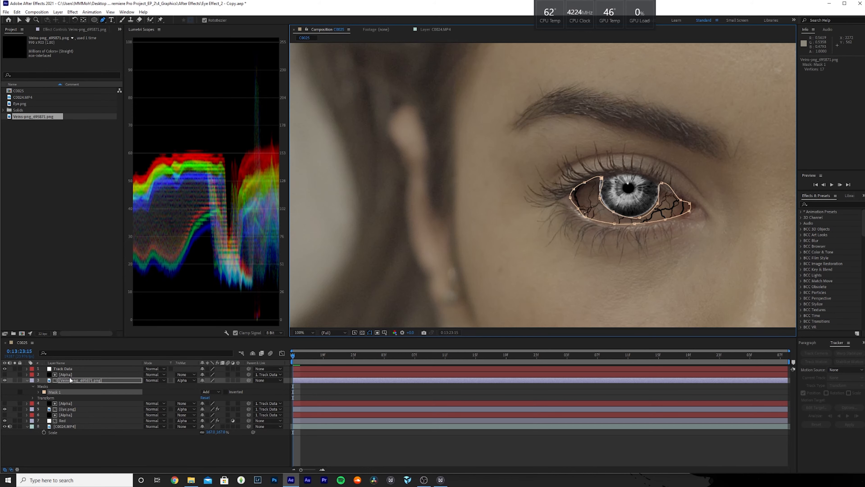
pyautogui.press('f')
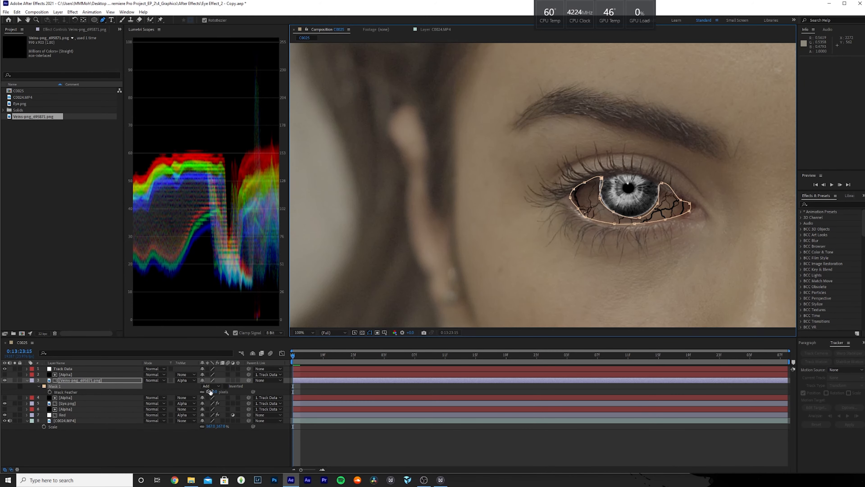
pyautogui.moveTo(210, 391); pyautogui.dragTo(271, 397)
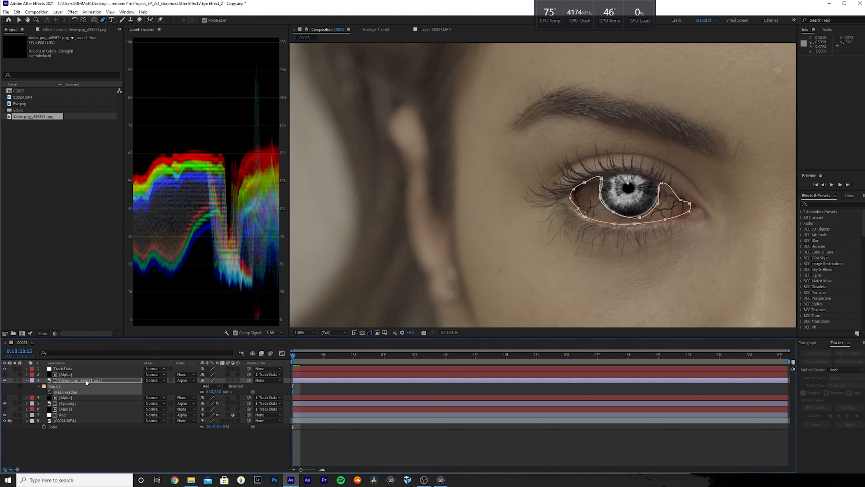
# Apply the Drop Shadow effect to the veins layer and add a Distance keyframe at the first frame
pyautogui.click(79, 381)
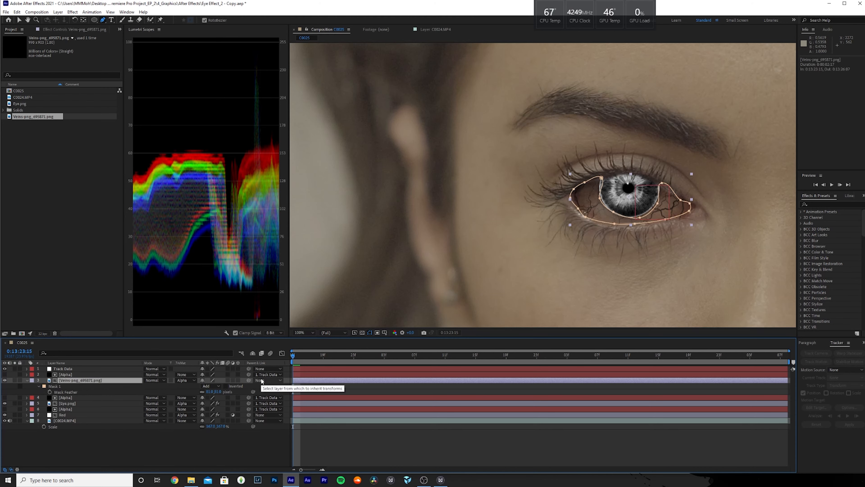
pyautogui.hotkey('ctrl', 'space')
pyautogui.write('drop')
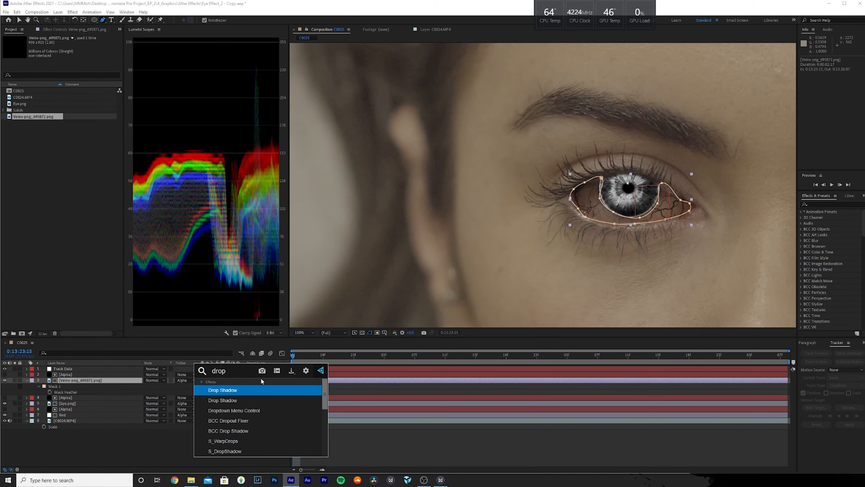
pyautogui.press('Return')
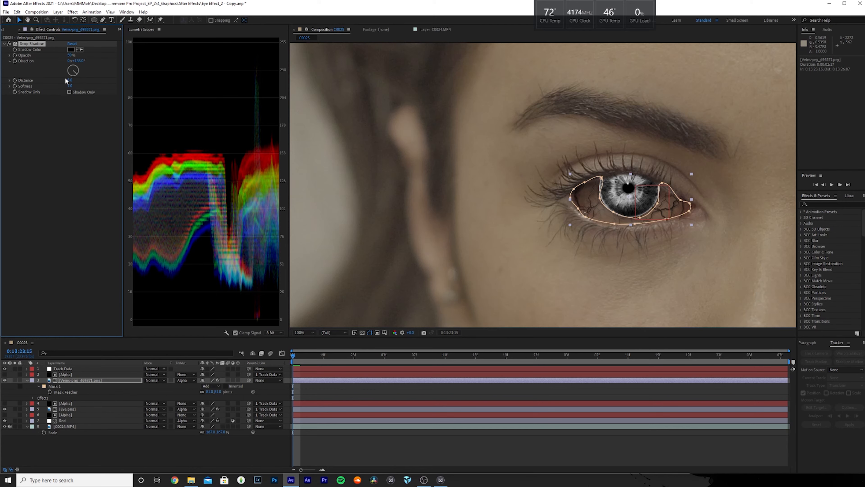
pyautogui.moveTo(295, 357); pyautogui.dragTo(292, 357)
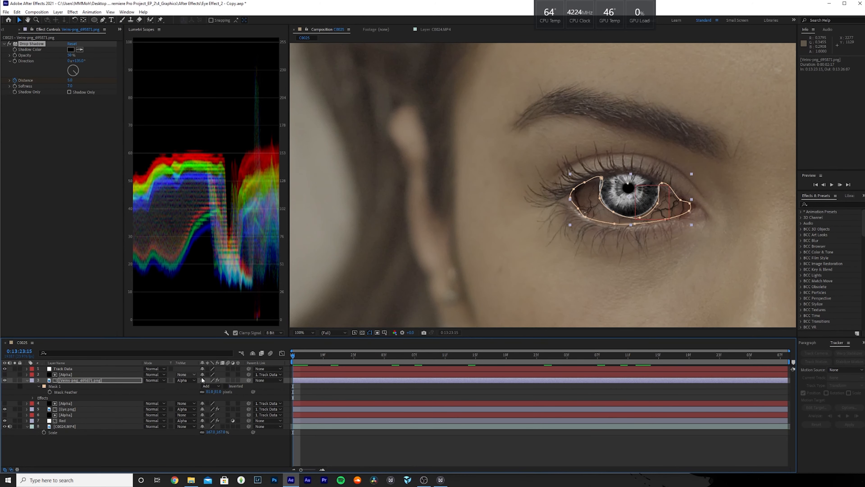
# Parent the veins layer to Track Data and set the Drop Shadow Distance to 7 near the clip's end
pyautogui.moveTo(248, 380); pyautogui.dragTo(68, 369)
pyautogui.moveTo(291, 357); pyautogui.dragTo(696, 329)
pyautogui.moveTo(70, 81); pyautogui.dragTo(73, 80)
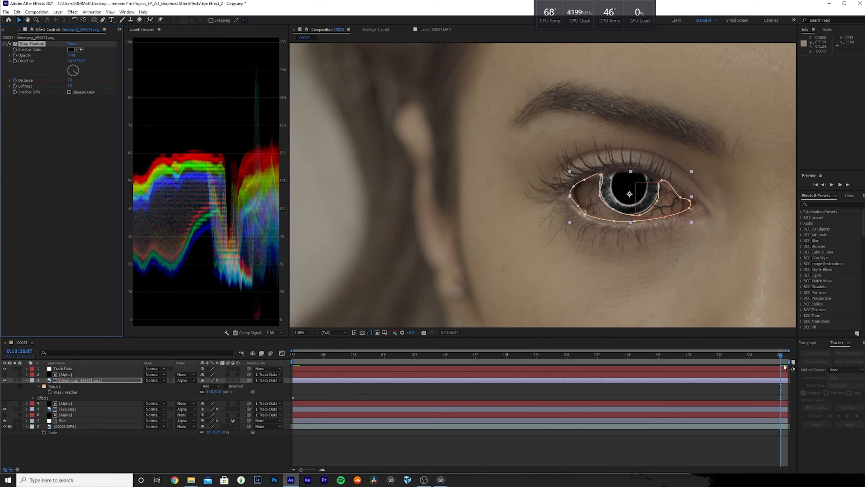
# Return to the first frame and apply the CC Vector Blur and Glow effects to the veins layer
pyautogui.press('Home')
pyautogui.hotkey('ctrl', 'space')
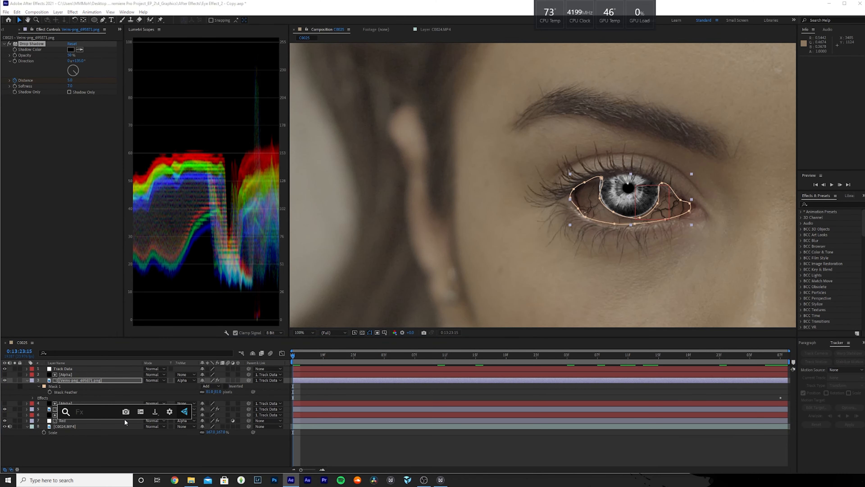
pyautogui.write('vector')
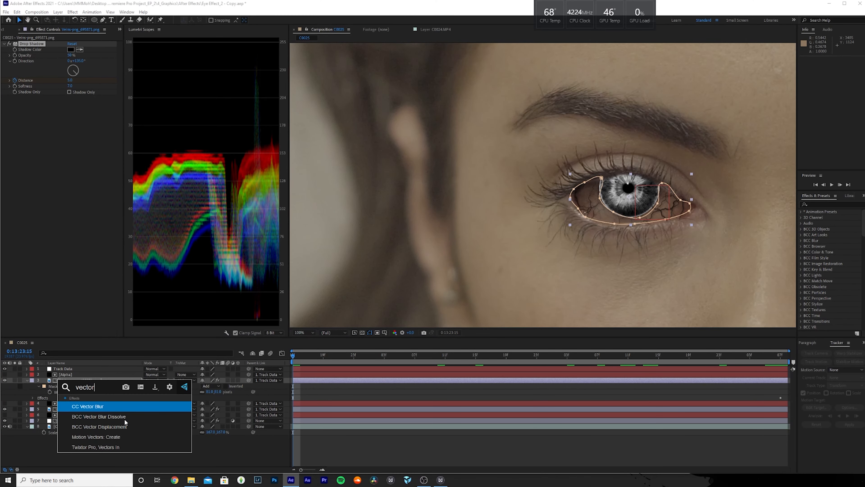
pyautogui.press('Return')
pyautogui.hotkey('ctrl', 'space')
pyautogui.write('glow')
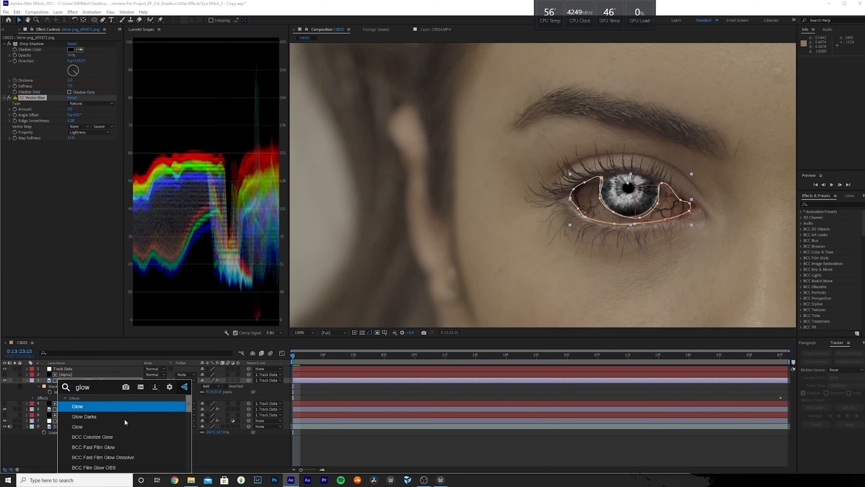
pyautogui.press('Down')
pyautogui.press('Down')
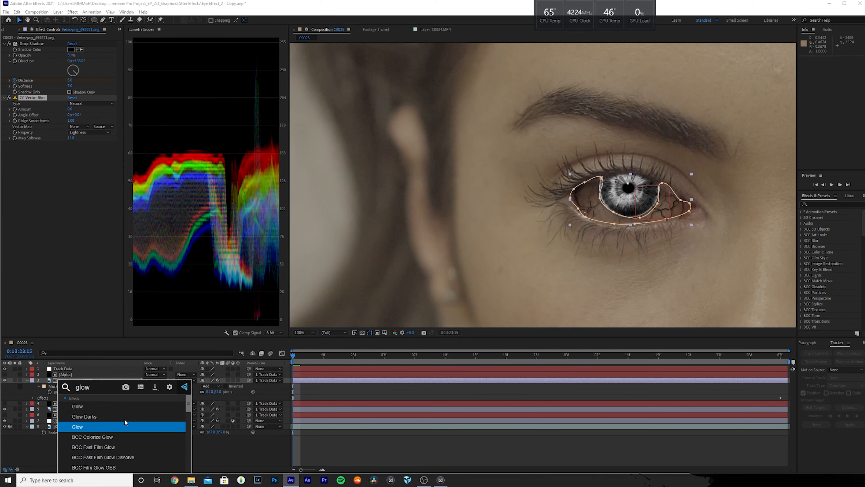
pyautogui.press('Return')
# Apply Bevel Alpha to the veins layer, enable Edge Thickness keyframing, and move CC Vector Blur below Glow
pyautogui.hotkey('ctrl', 'space')
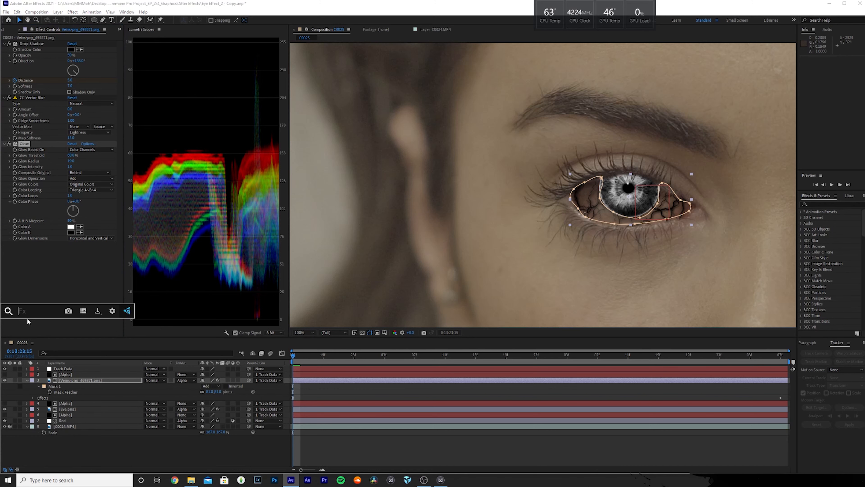
pyautogui.write('bevel')
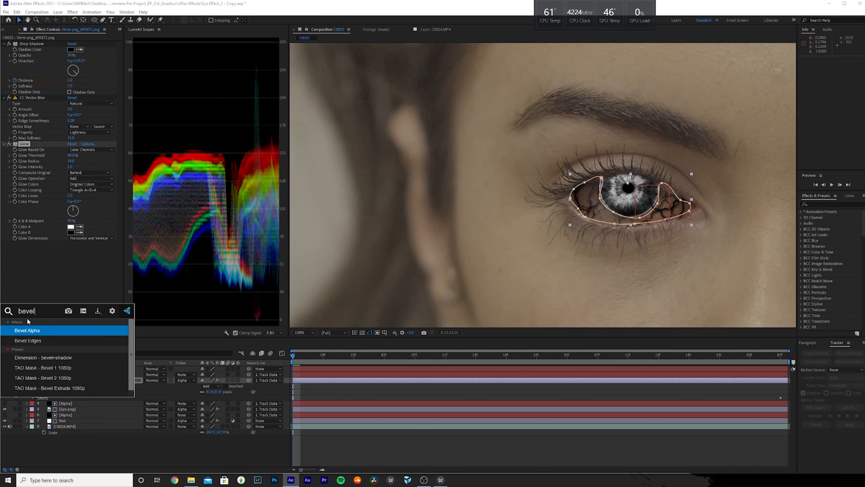
pyautogui.press('Return')
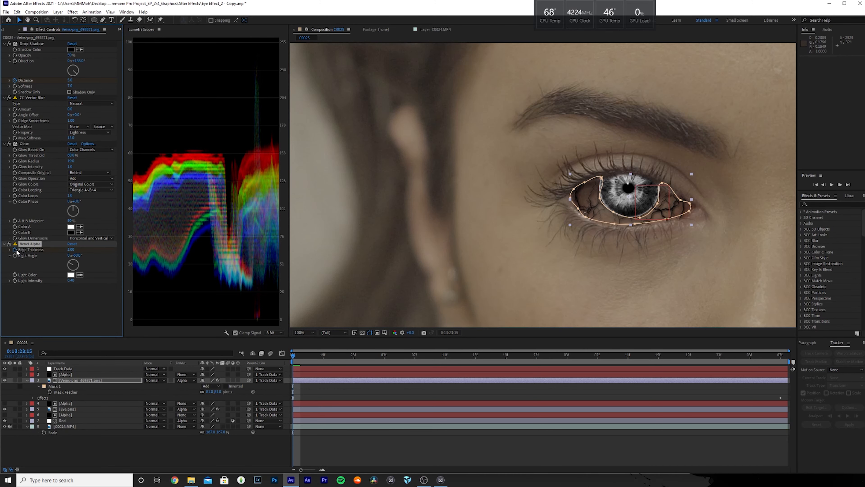
pyautogui.moveTo(31, 99); pyautogui.dragTo(15, 212)
# Keyframe CC Vector Blur's Amount and Ridge Smoothness to increase toward the clip's end, undoing the last value change
pyautogui.press('space')
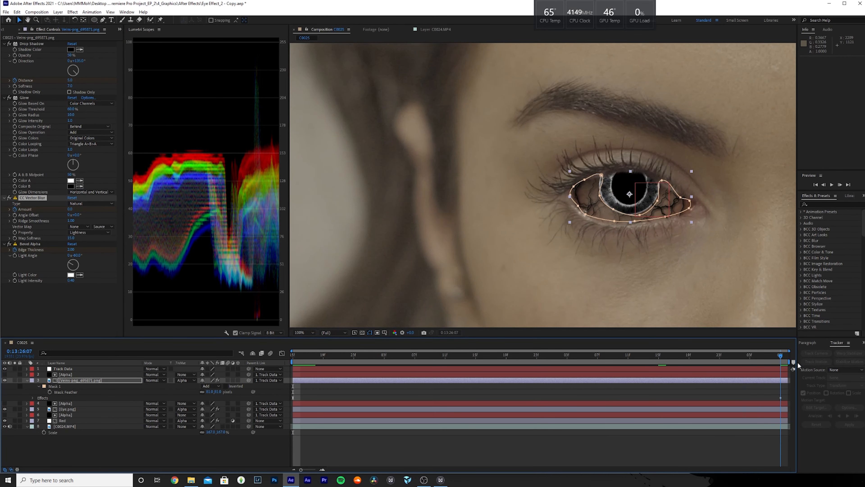
pyautogui.moveTo(71, 209); pyautogui.dragTo(155, 212)
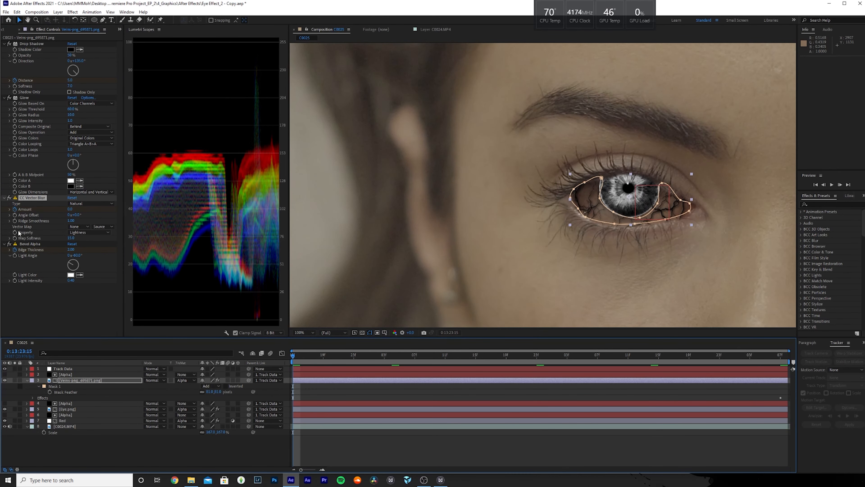
pyautogui.moveTo(71, 221); pyautogui.dragTo(157, 232)
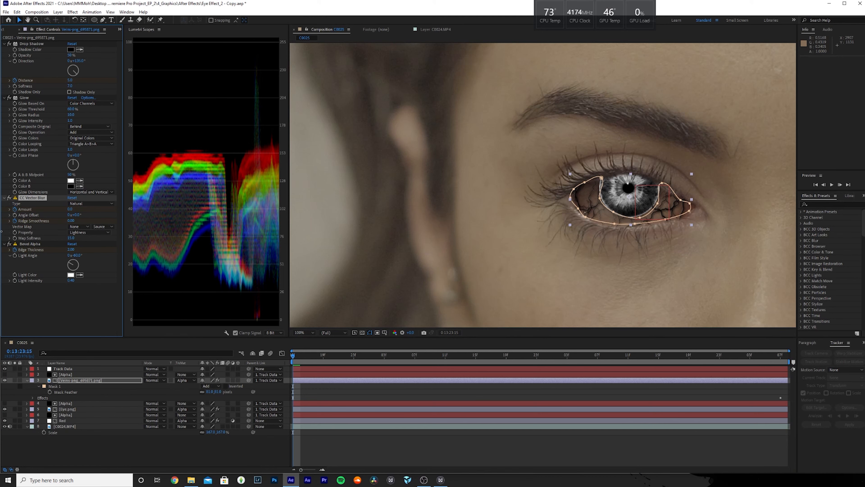
pyautogui.hotkey('ctrl', 'z')
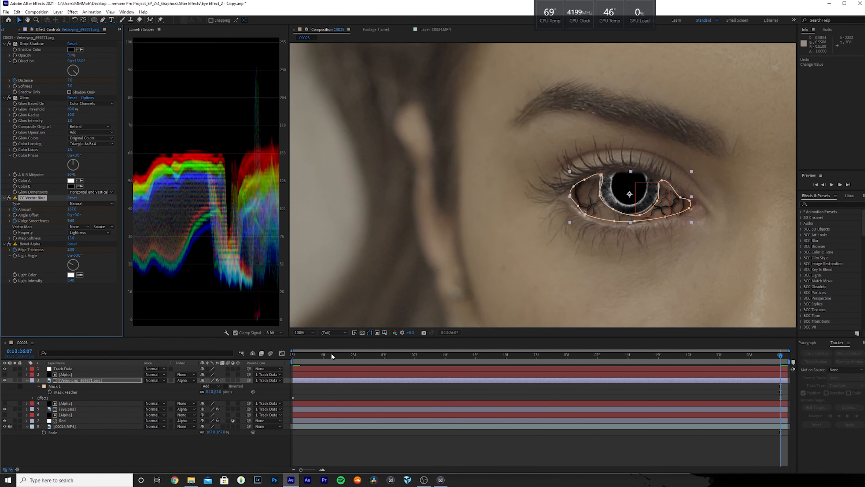
# Increase Bevel Alpha's Edge Thickness near the clip's end, return to the first frame, and deselect the veins layer
pyautogui.moveTo(311, 357); pyautogui.dragTo(827, 372)
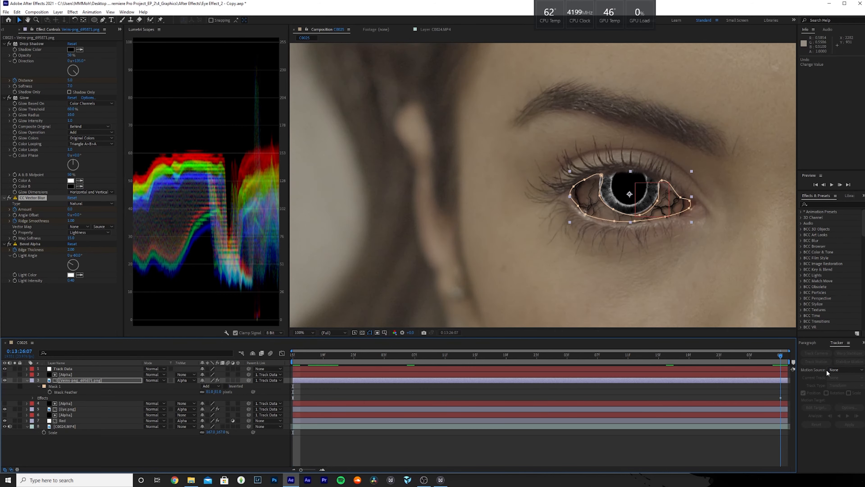
pyautogui.moveTo(72, 249); pyautogui.dragTo(122, 255)
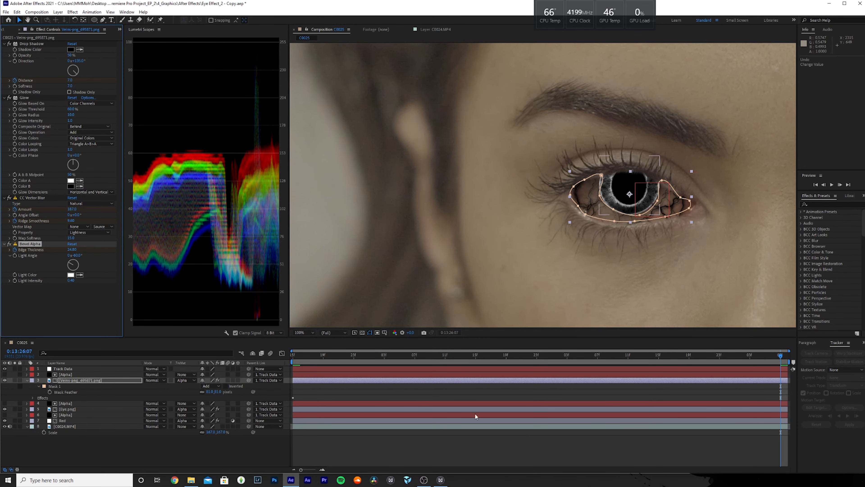
pyautogui.moveTo(363, 357); pyautogui.dragTo(292, 358)
pyautogui.click(357, 457)
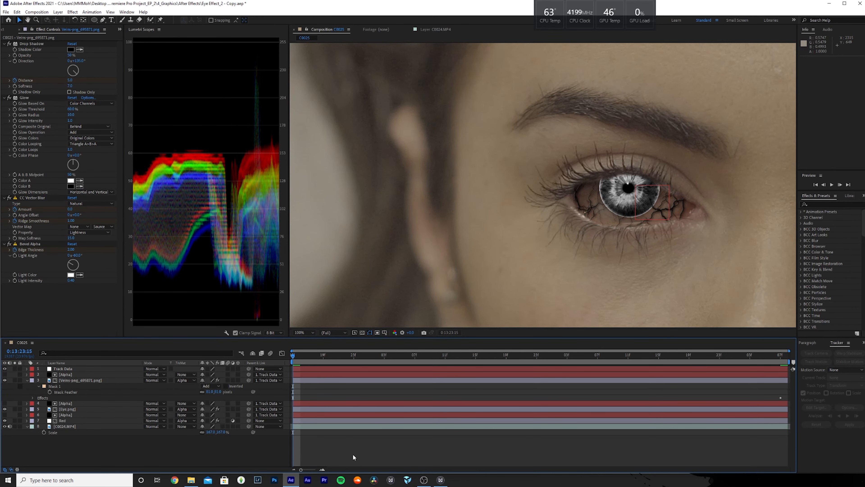
# Set the Eye.png layer's blending mode to Overlay, apply the Vibrance effect, and adjust its effect settings
pyautogui.click(68, 409)
pyautogui.press('s')
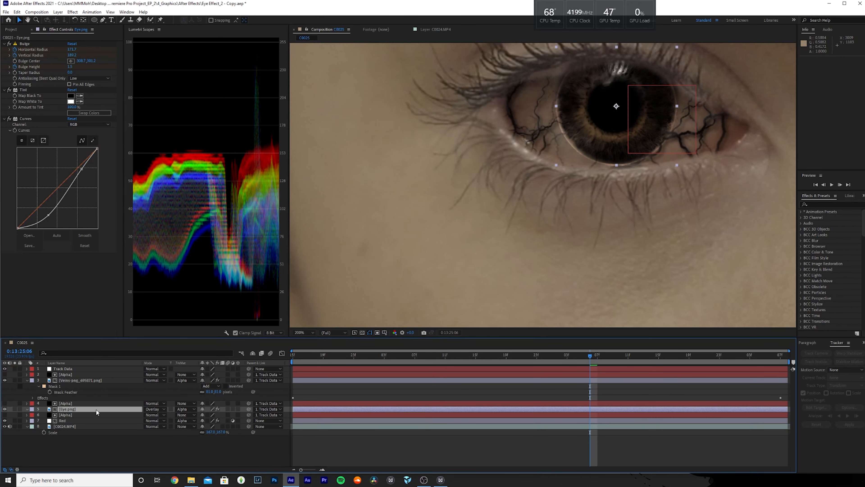
pyautogui.hotkey('ctrl', 'space')
pyautogui.write('vib')
pyautogui.press('Return')
pyautogui.click(71, 261)
pyautogui.moveTo(101, 26)
pyautogui.mouseDown()
pyautogui.moveTo(103, 67)
pyautogui.moveTo(104, 22)
pyautogui.moveTo(93, 78)
pyautogui.moveTo(61, 22)
pyautogui.mouseUp()
pyautogui.moveTo(104, 100); pyautogui.dragTo(104, 94)
pyautogui.click(158, 16)
# Nudge the Eye.png layer's Position slightly to align it with the woman's eye
pyautogui.click(183, 413)
pyautogui.press('p')
pyautogui.moveTo(214, 414); pyautogui.dragTo(210, 415)
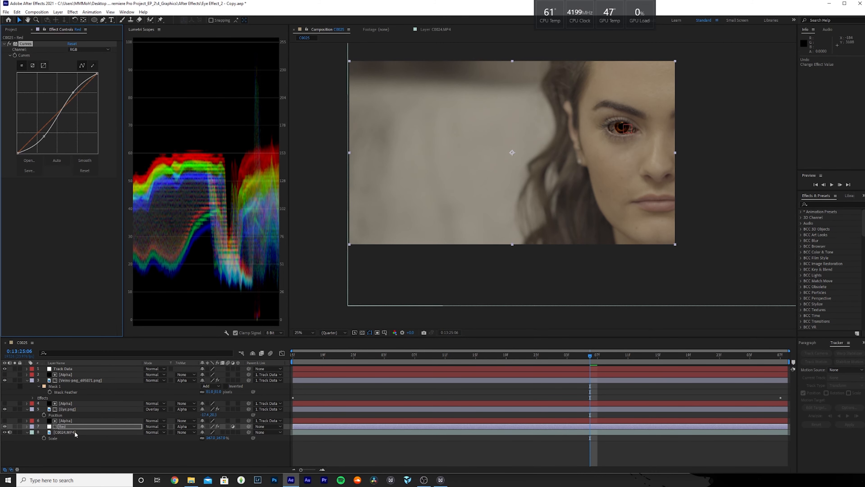
# Deselect the layers and preview the finished eye effect from the first frame
pyautogui.click(193, 458)
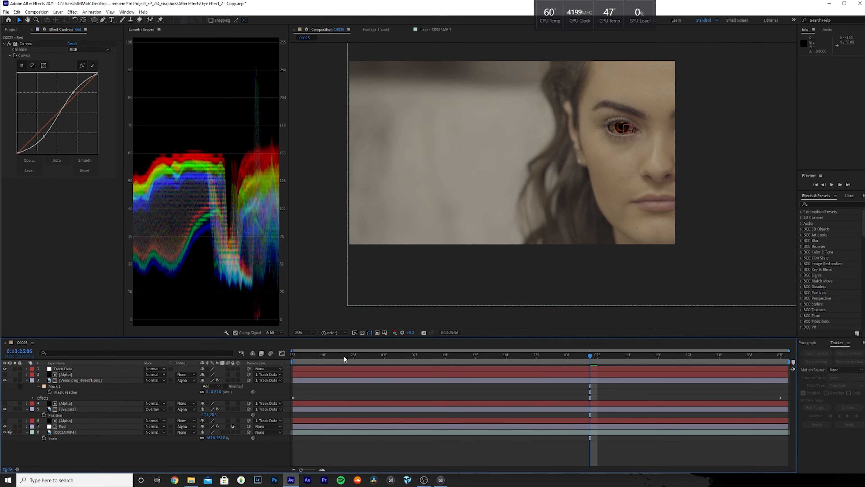
pyautogui.press('Home')
pyautogui.press('space')
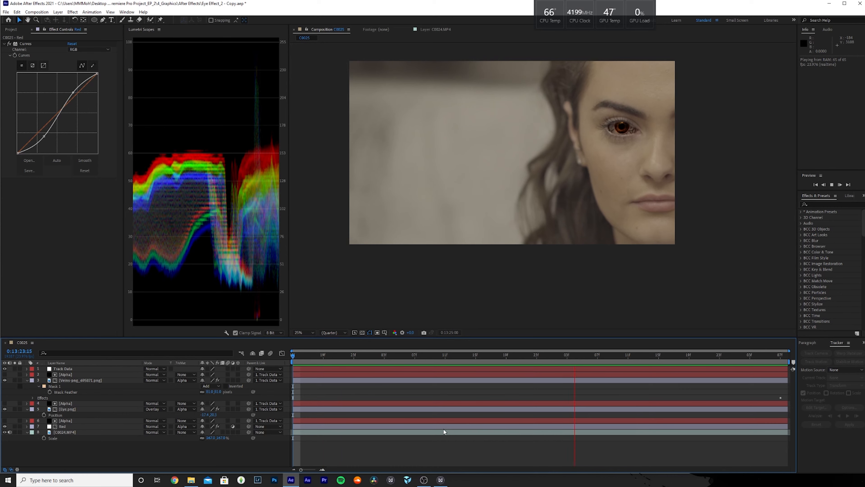
pyautogui.press('space')
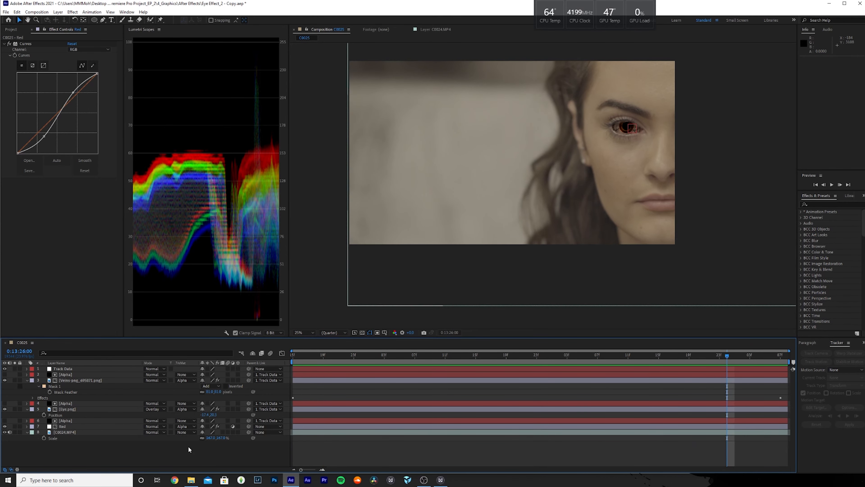